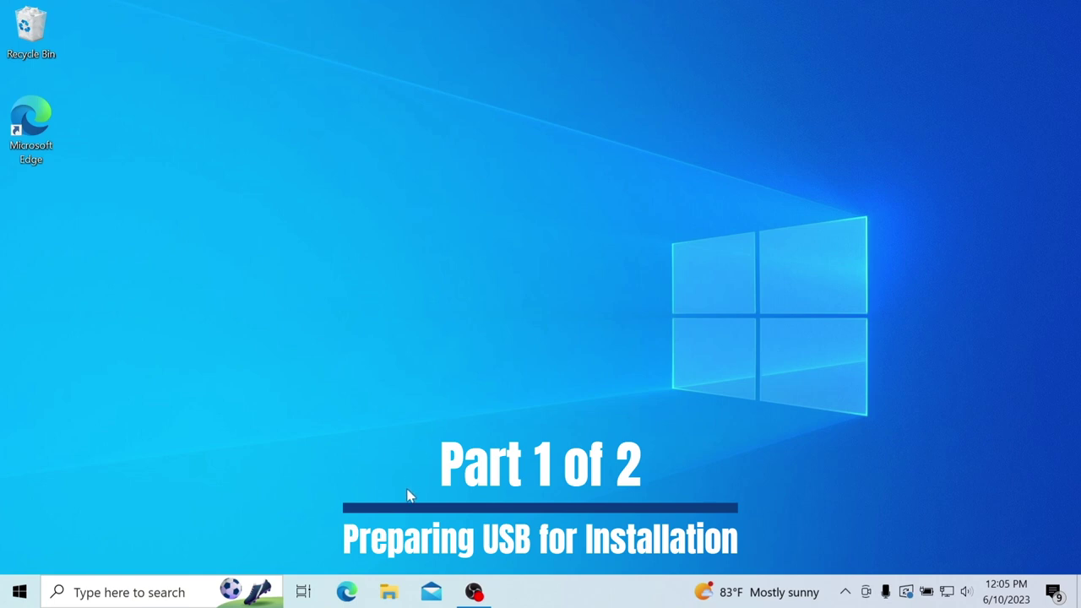
Step: In File Explorer, confirm the STECH (D:) USB drive is empty, then return to This PC
{"action": "left_click", "coordinate": [389, 592]}
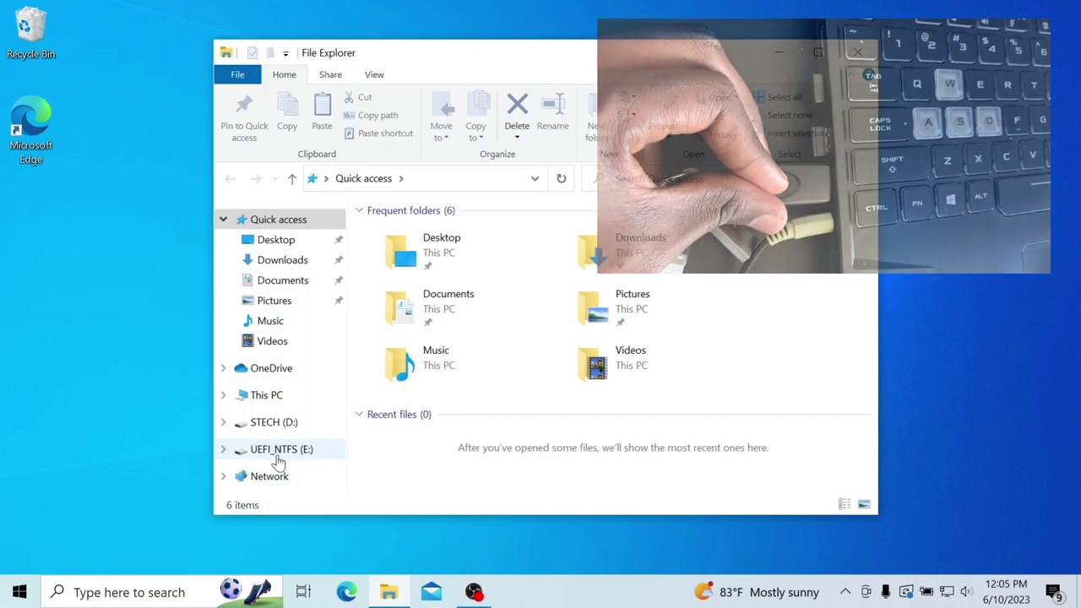
{"action": "left_click", "coordinate": [266, 426]}
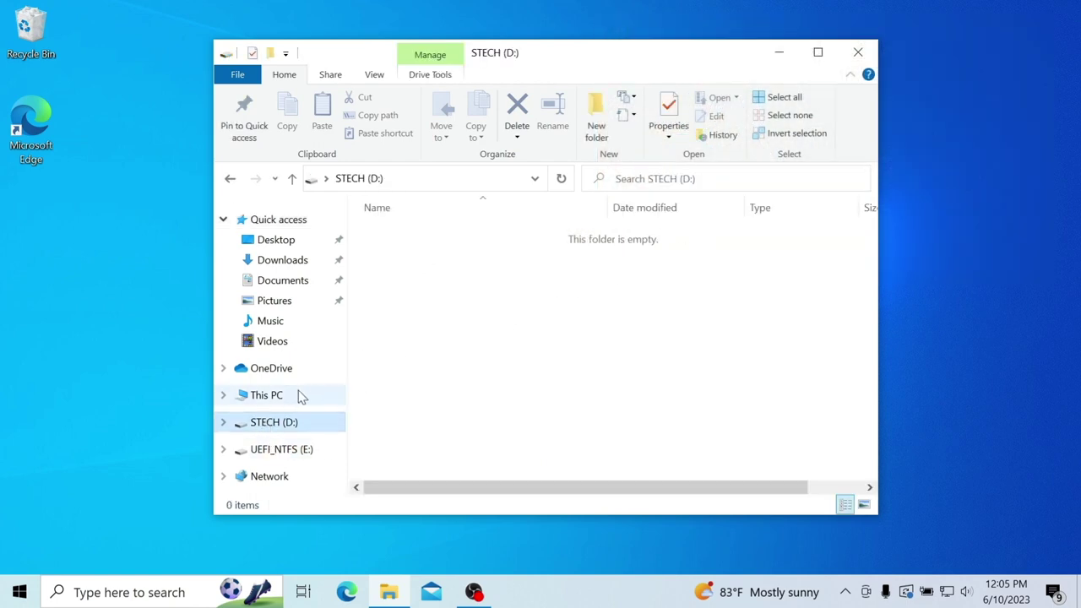
{"action": "left_click", "coordinate": [299, 397]}
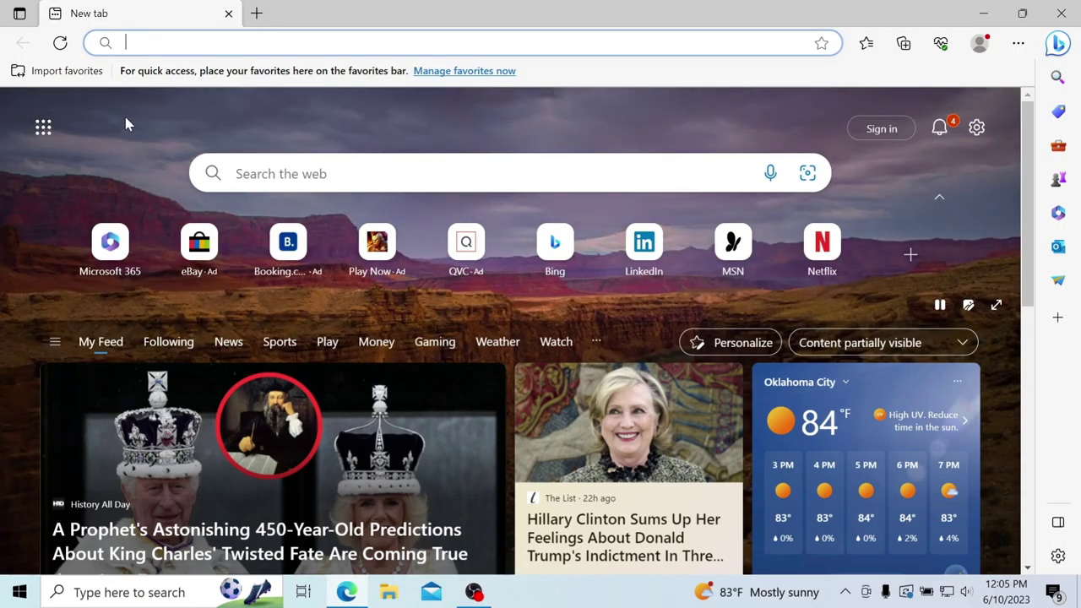
Step: Search the web for 'rufus download'
{"action": "type", "text": "rufu"}
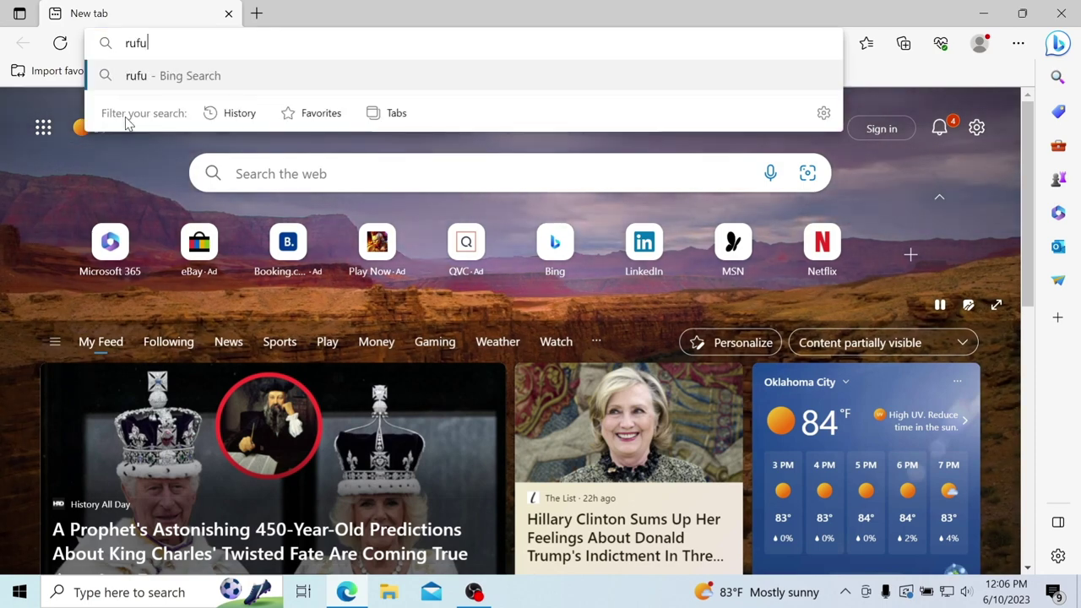
{"action": "type", "text": "sh"}
{"action": "key", "text": "BackSpace"}
{"action": "type", "text": "down"}
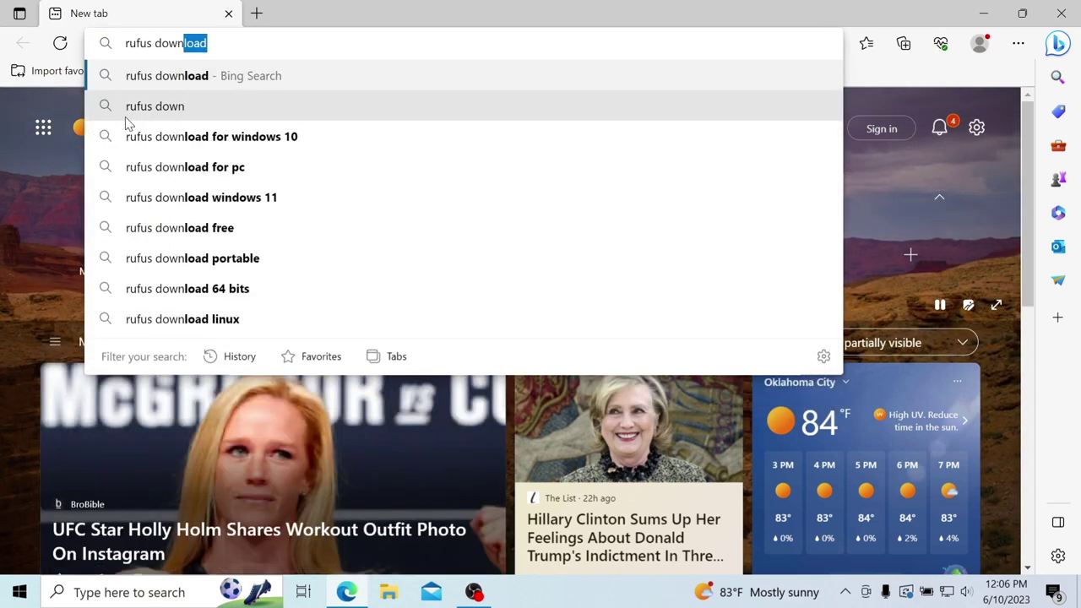
{"action": "type", "text": "load"}
{"action": "key", "text": "Return"}
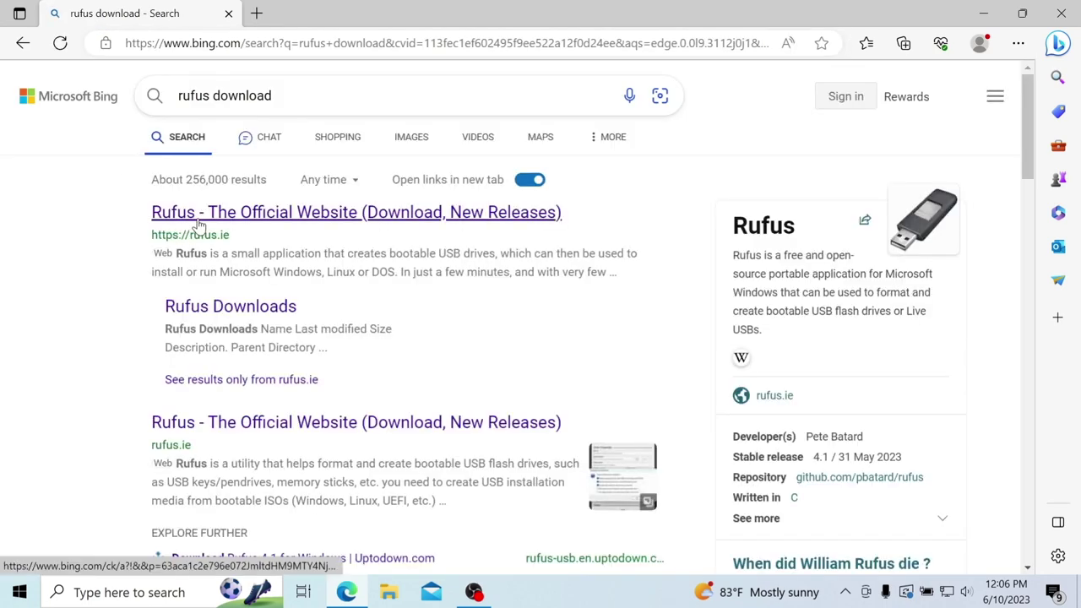
Step: Download the portable rufus-4.1p.exe from the official Rufus website's latest releases
{"action": "left_click", "coordinate": [199, 218]}
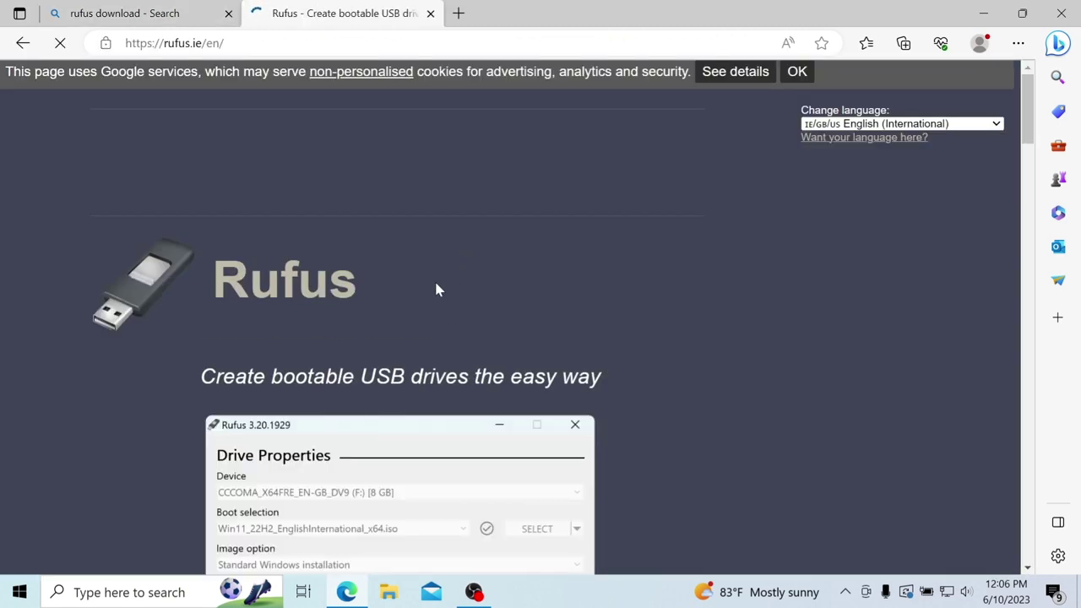
{"action": "scroll", "coordinate": [436, 290], "scroll_direction": "down", "scroll_amount": 8}
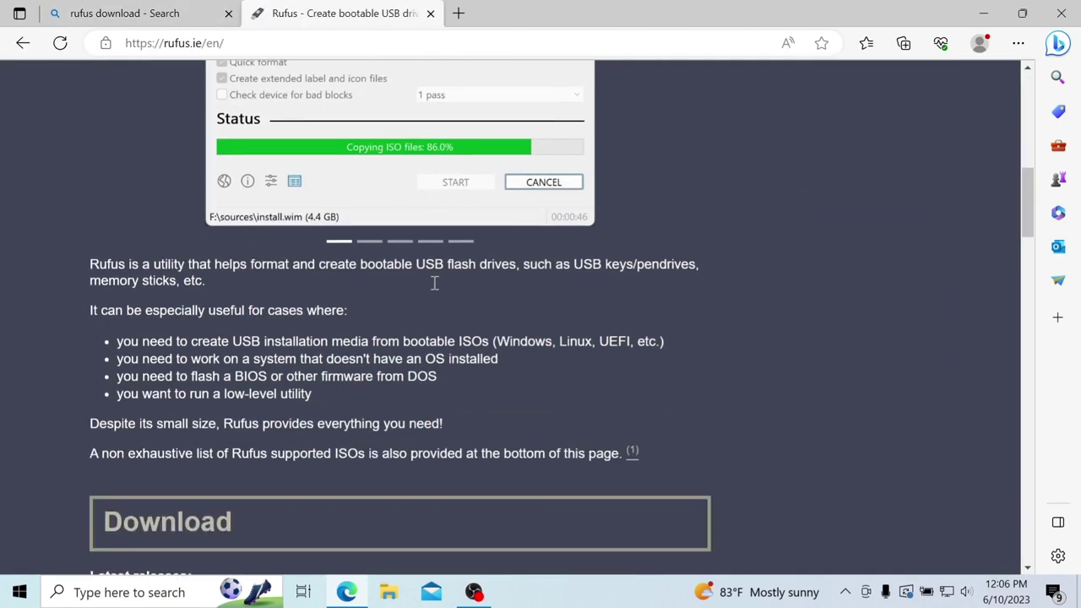
{"action": "scroll", "coordinate": [435, 283], "scroll_direction": "down", "scroll_amount": 3}
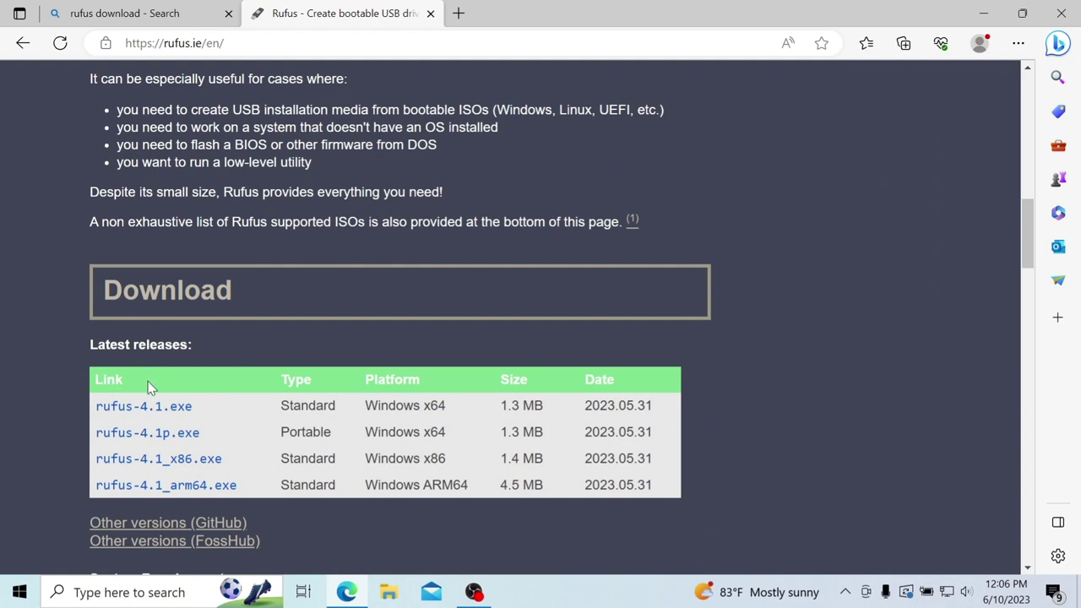
{"action": "left_click", "coordinate": [136, 434]}
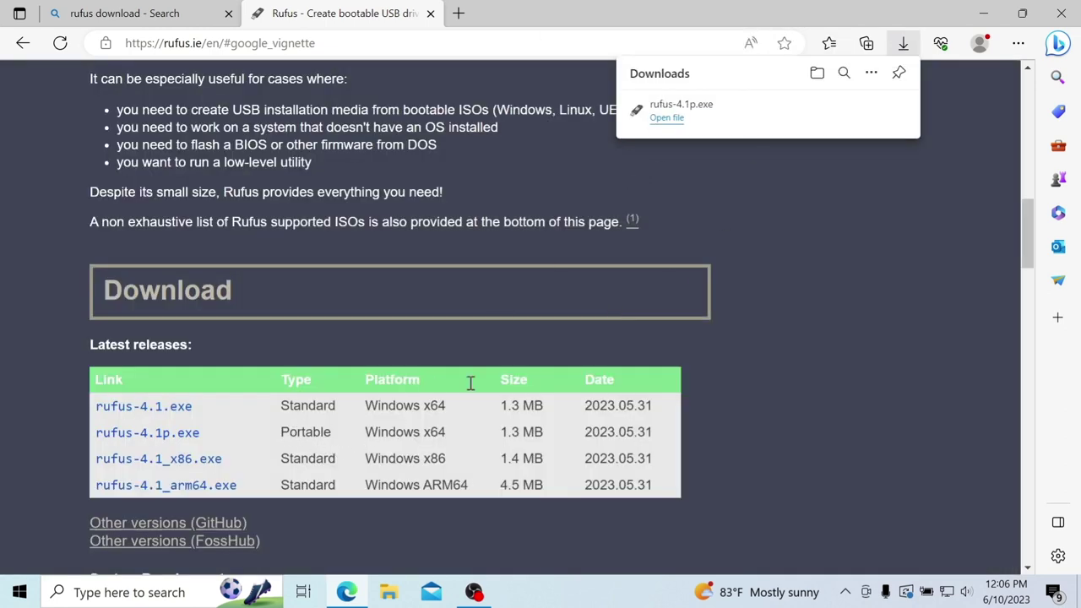
Step: Search for 'windows 10 download iso itechtics'
{"action": "left_click", "coordinate": [430, 14]}
{"action": "left_click_drag", "start_coordinate": [309, 101], "coordinate": [202, 97]}
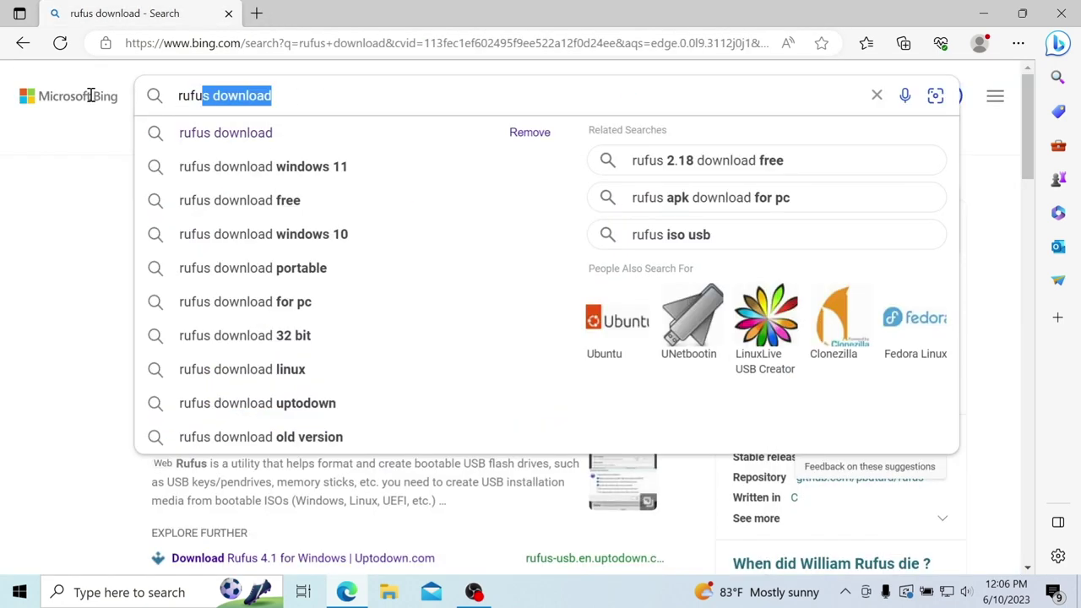
{"action": "key", "text": "BackSpace"}
{"action": "key", "text": "BackSpace"}
{"action": "key", "text": "BackSpace"}
{"action": "key", "text": "BackSpace"}
{"action": "key", "text": "BackSpace"}
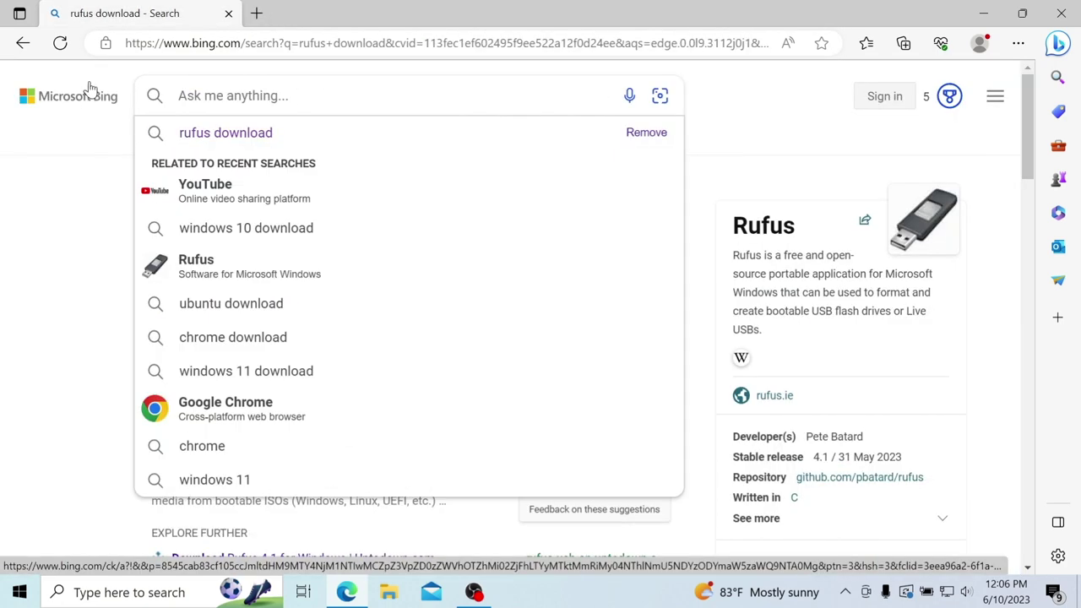
{"action": "type", "text": "wi"}
{"action": "key", "text": "Tab"}
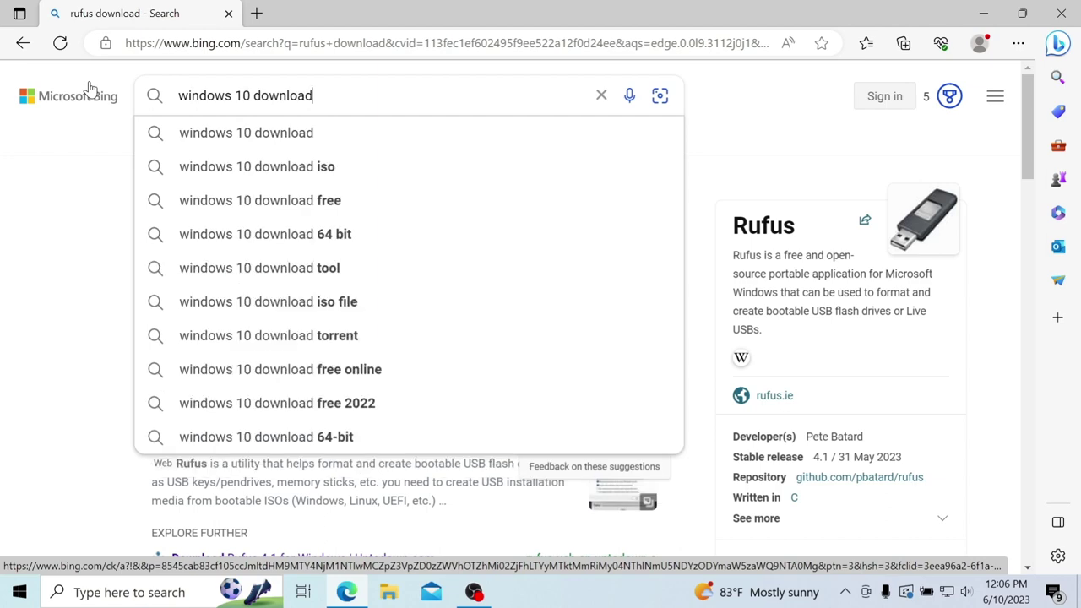
{"action": "key", "text": "Tab"}
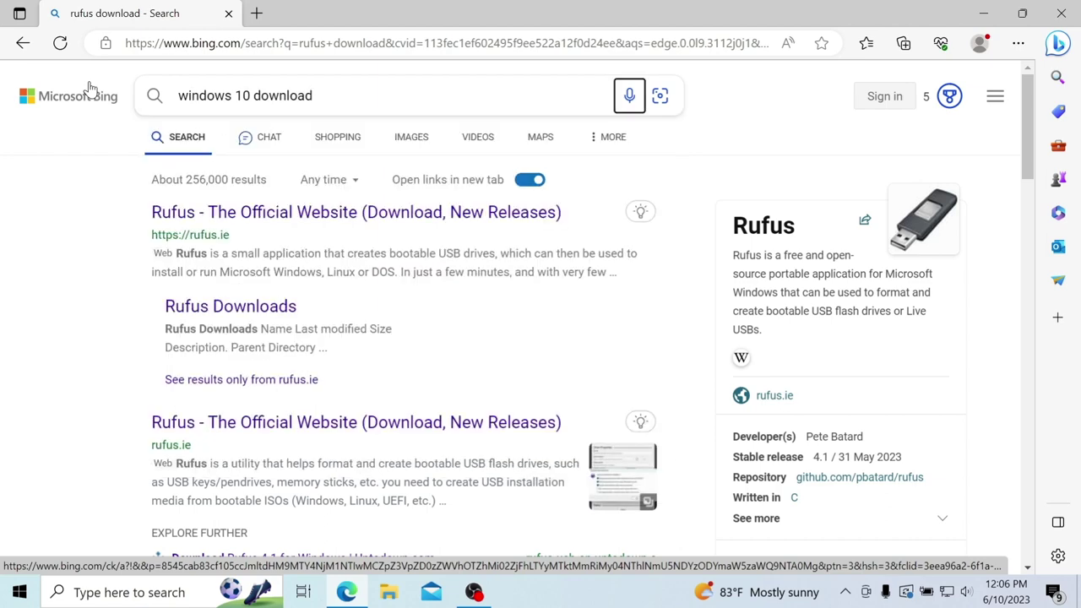
{"action": "left_click", "coordinate": [330, 93]}
{"action": "type", "text": "iso itech"}
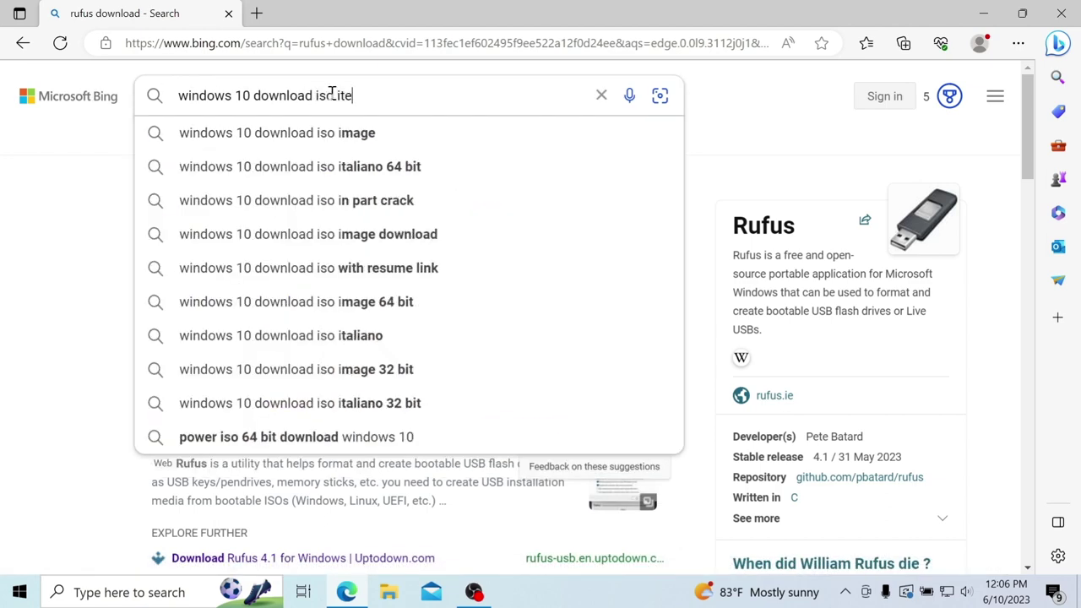
{"action": "type", "text": "tics"}
{"action": "key", "text": "Return"}
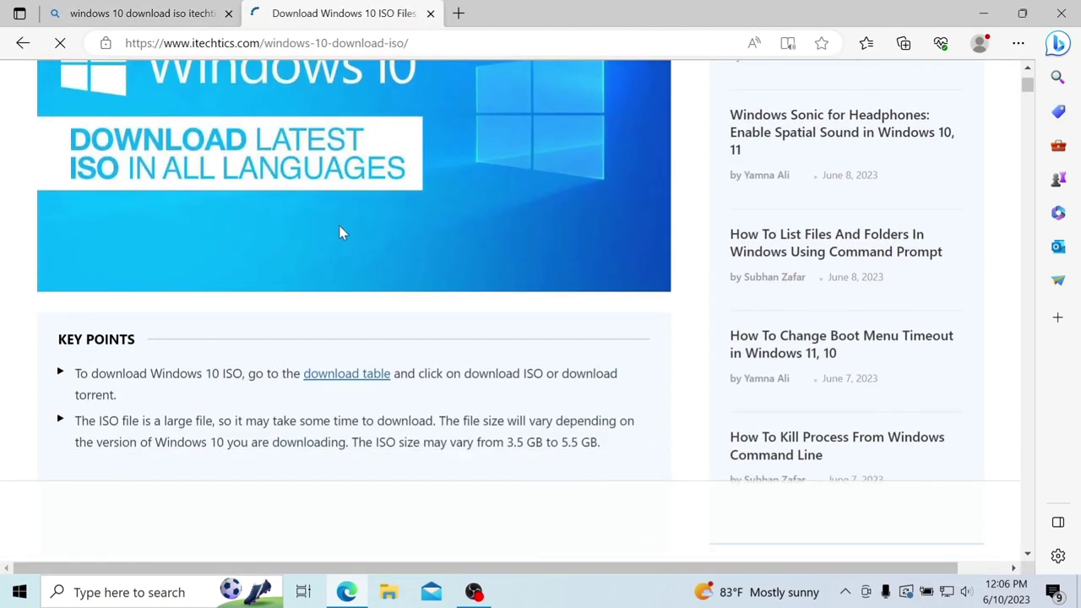
Step: On the itechtics page, download the 64-bit ISO from the Windows 10 22H2 row
{"action": "scroll", "coordinate": [337, 226], "scroll_direction": "down", "scroll_amount": 8}
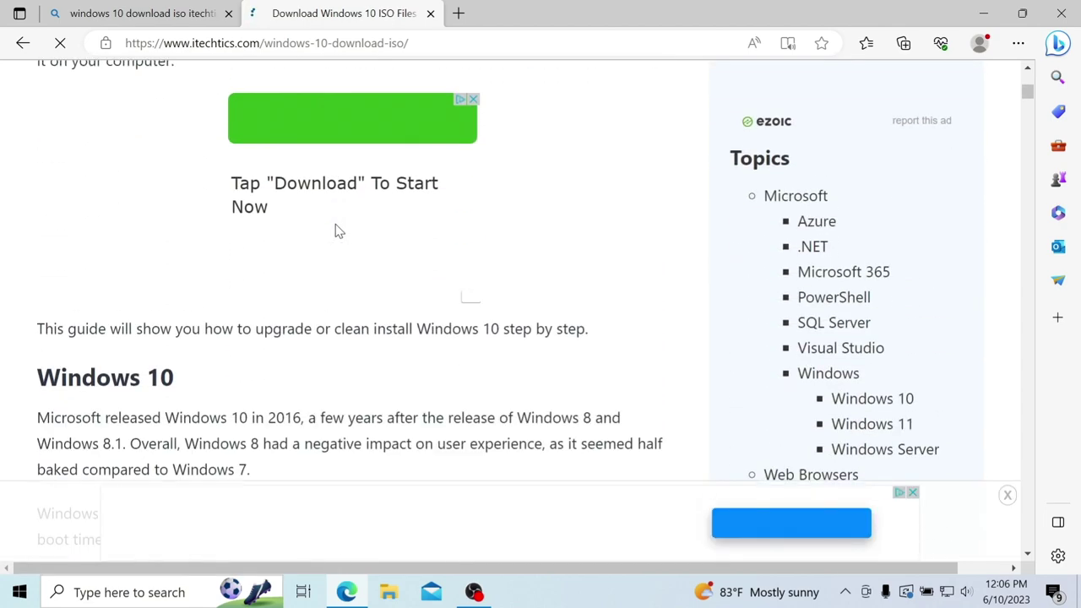
{"action": "scroll", "coordinate": [258, 329], "scroll_direction": "down", "scroll_amount": 5}
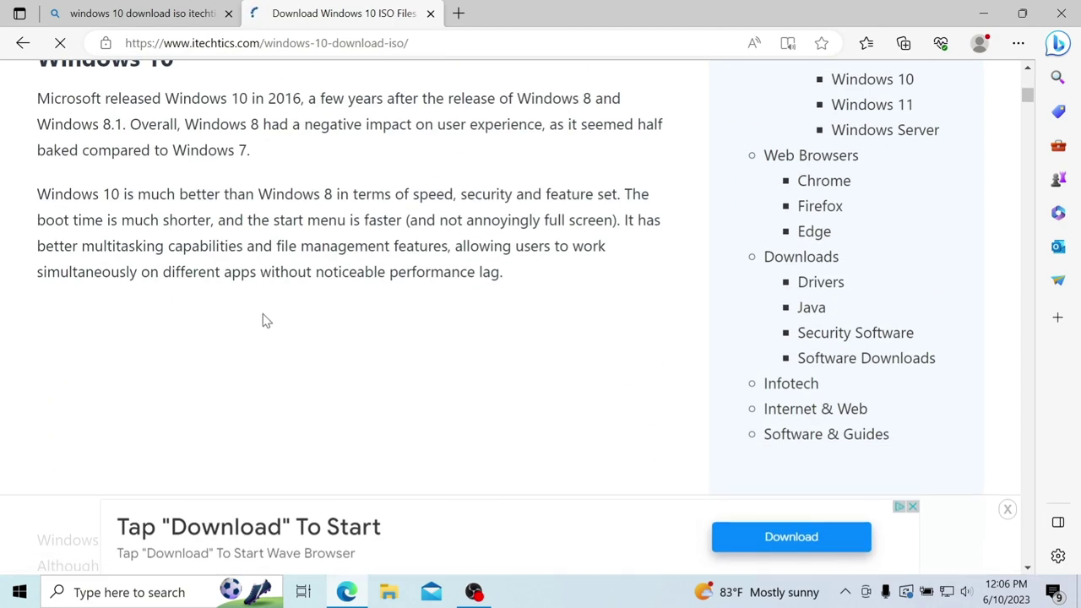
{"action": "scroll", "coordinate": [263, 312], "scroll_direction": "down", "scroll_amount": 5}
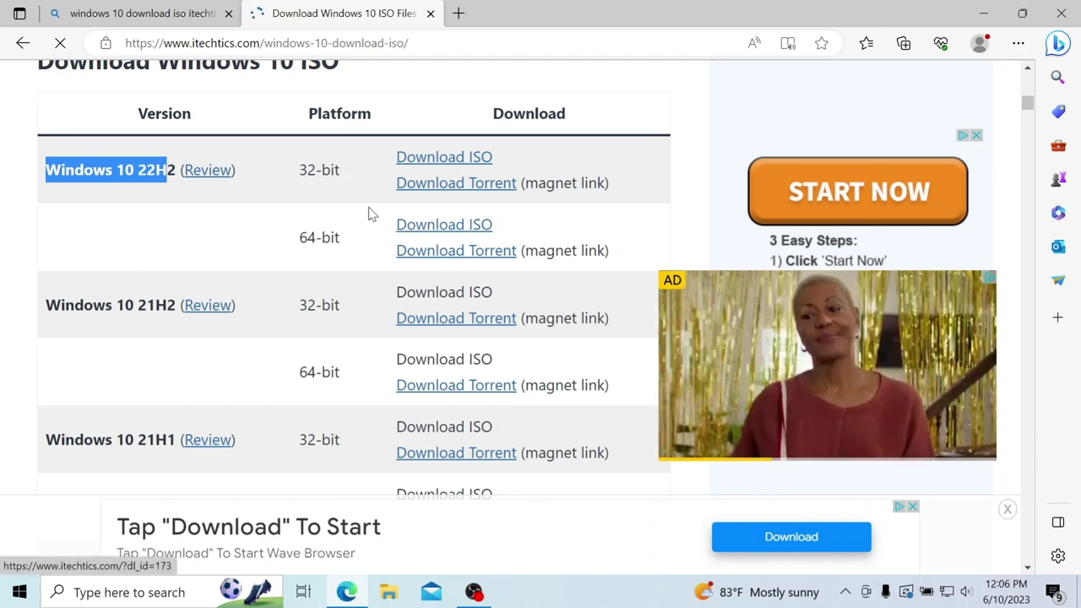
{"action": "left_click_drag", "start_coordinate": [363, 225], "coordinate": [473, 233]}
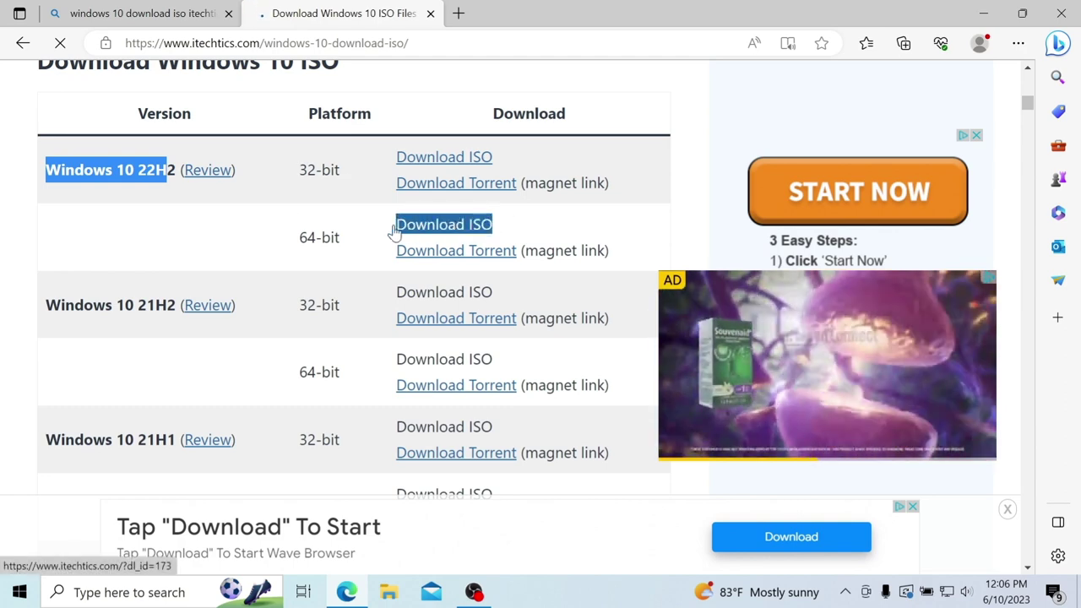
{"action": "left_click_drag", "start_coordinate": [299, 239], "coordinate": [336, 241]}
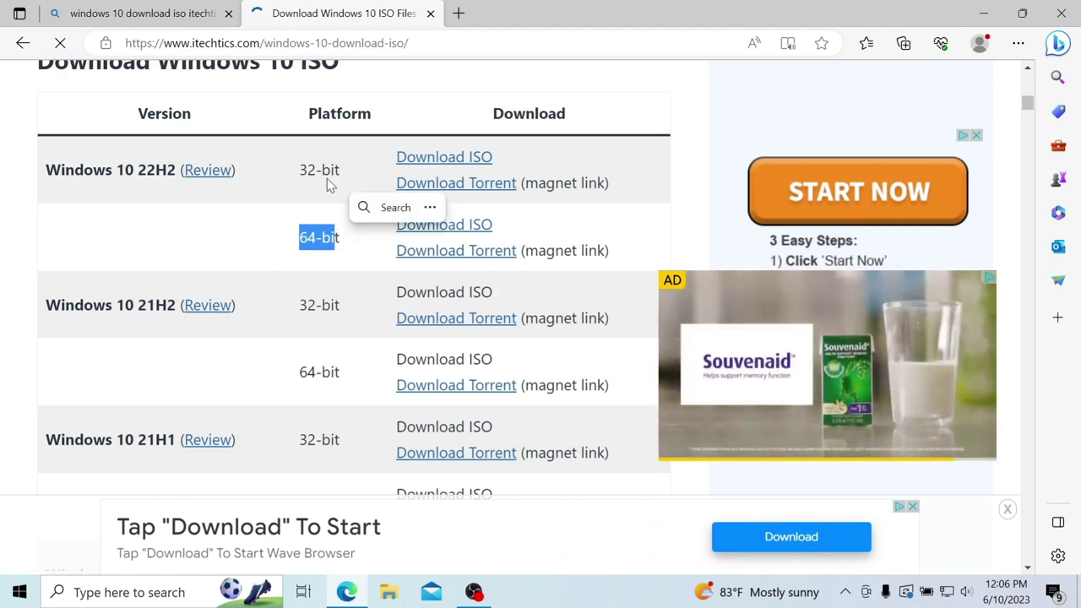
{"action": "left_click", "coordinate": [353, 246]}
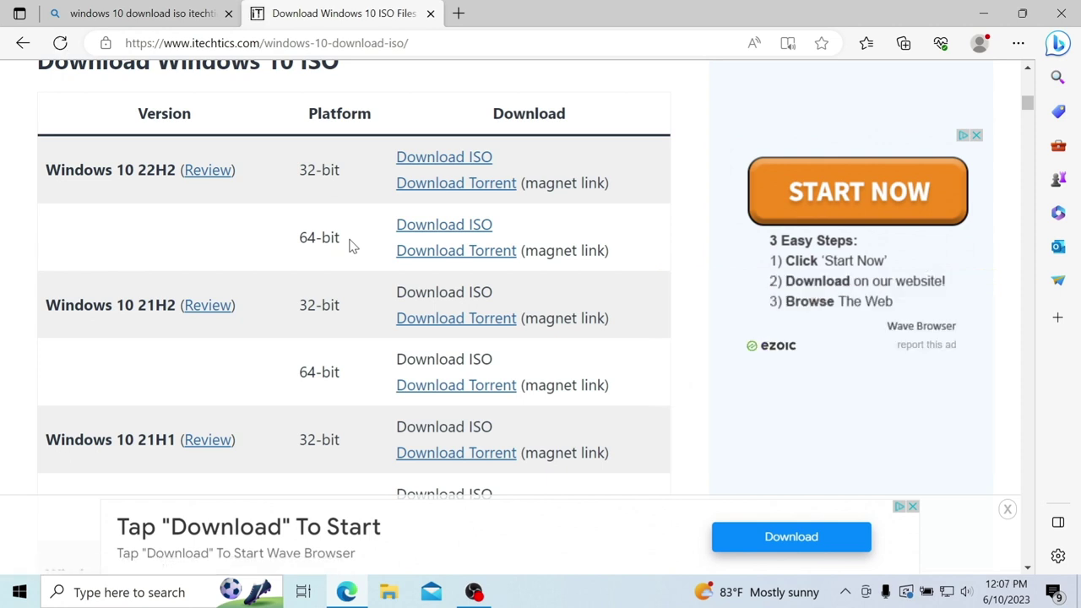
{"action": "left_click", "coordinate": [451, 225]}
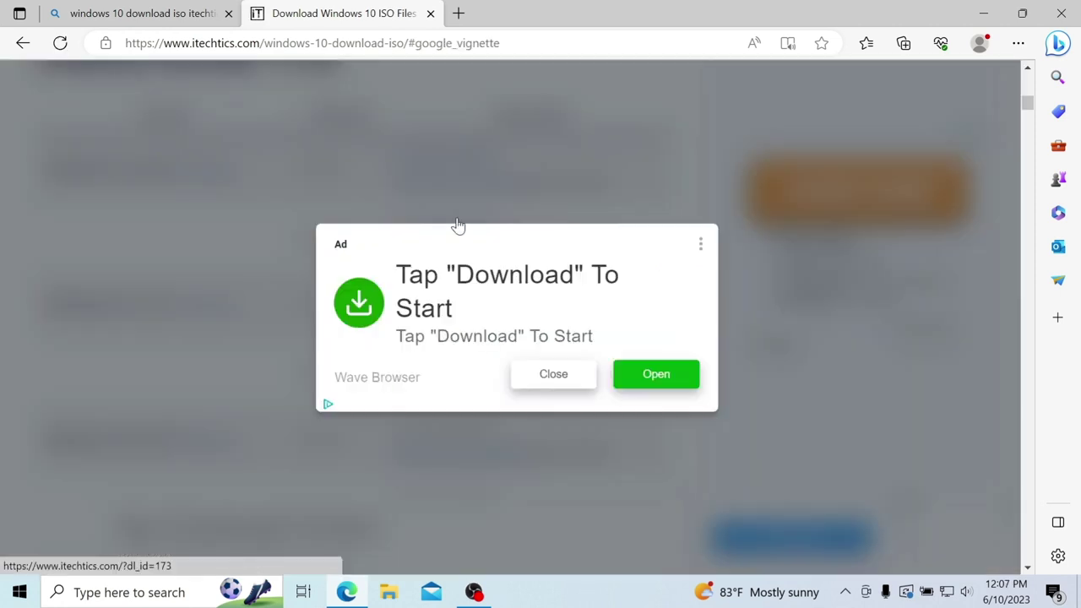
Step: Dismiss the full-page ad and launch rufus-4.1p.exe from Edge's downloads
{"action": "left_click", "coordinate": [553, 376]}
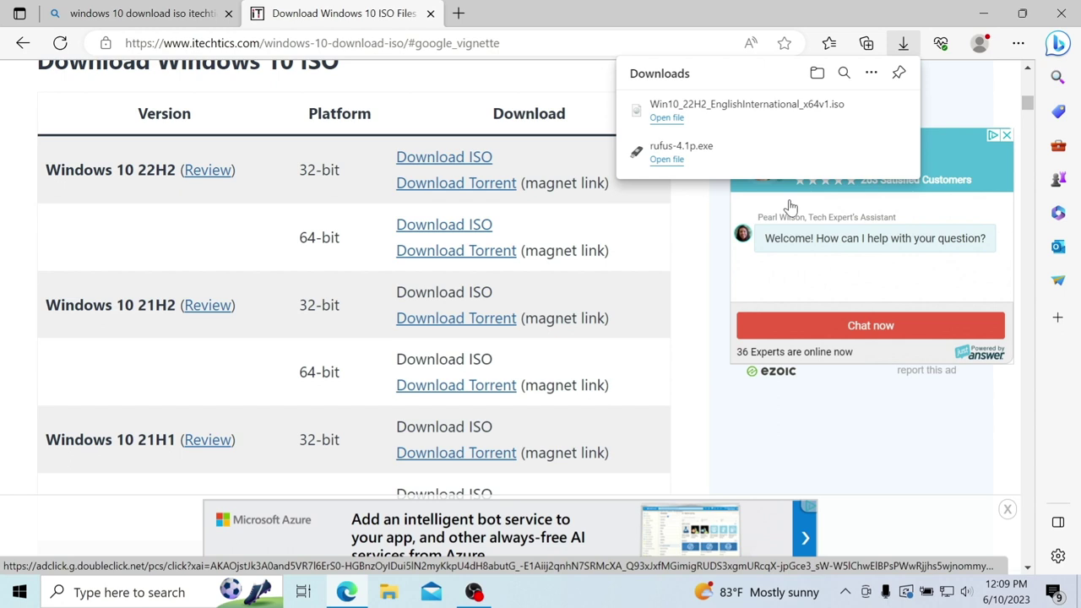
{"action": "left_click", "coordinate": [707, 150]}
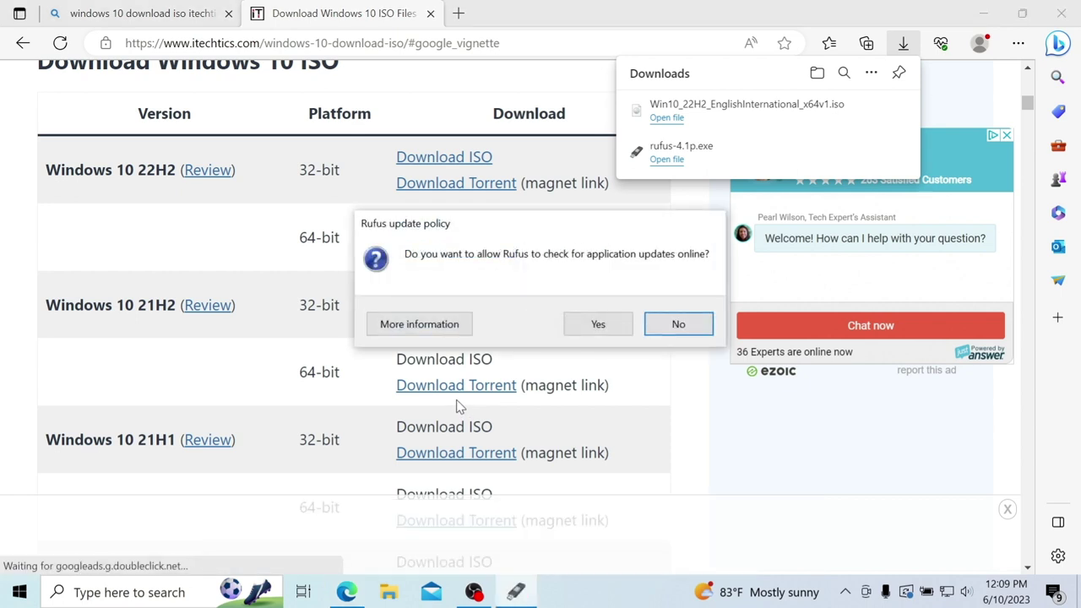
Step: Decline online update checks and load Win10_22H2_EnglishInternational_x64v1.iso from Downloads as the boot image
{"action": "left_click", "coordinate": [678, 325]}
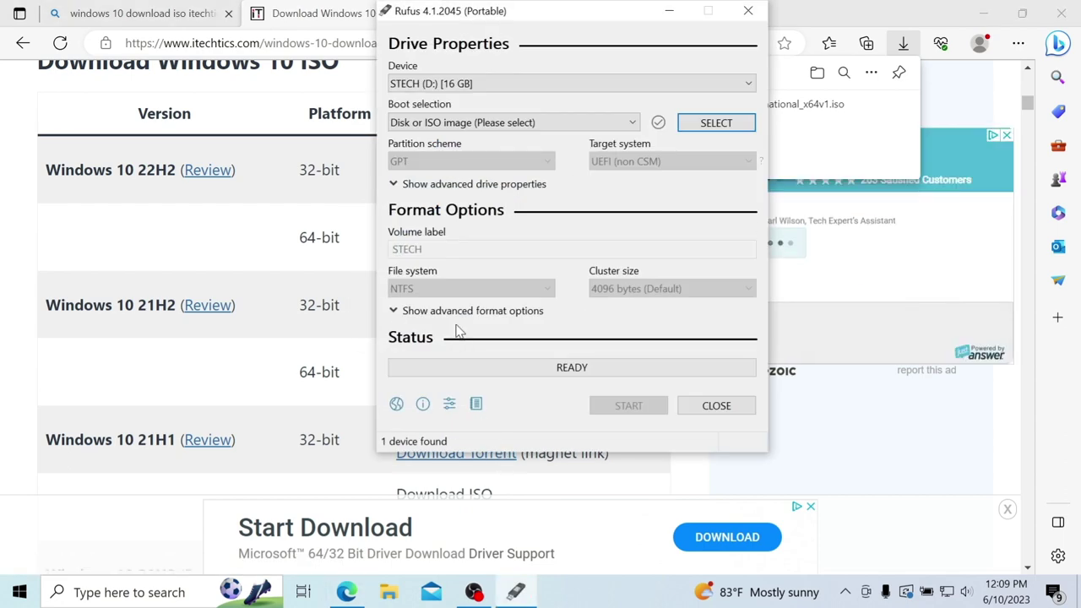
{"action": "left_click_drag", "start_coordinate": [473, 22], "coordinate": [476, 88]}
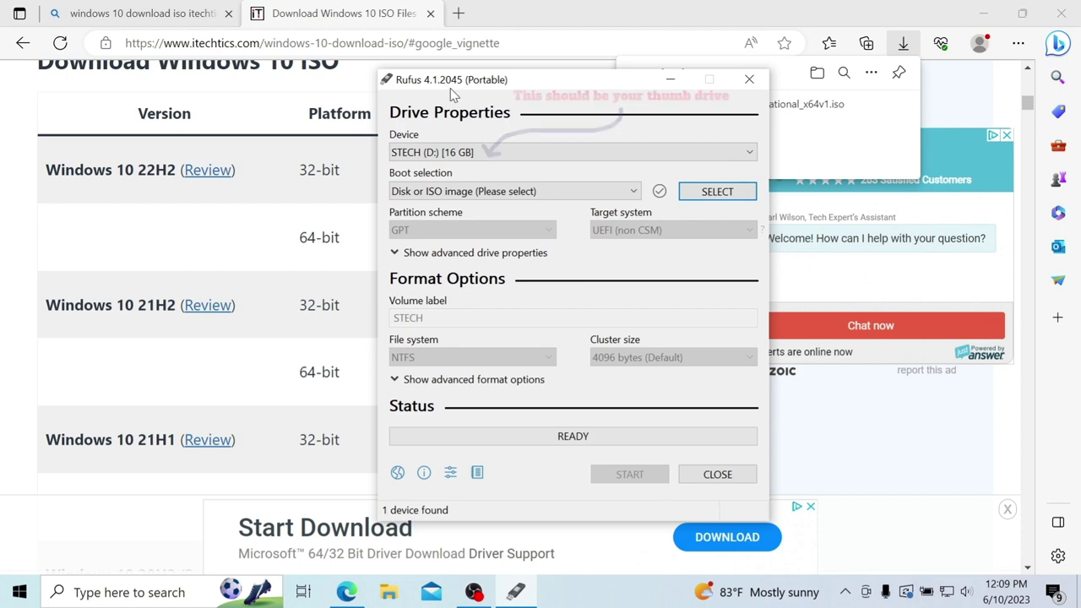
{"action": "left_click", "coordinate": [507, 192]}
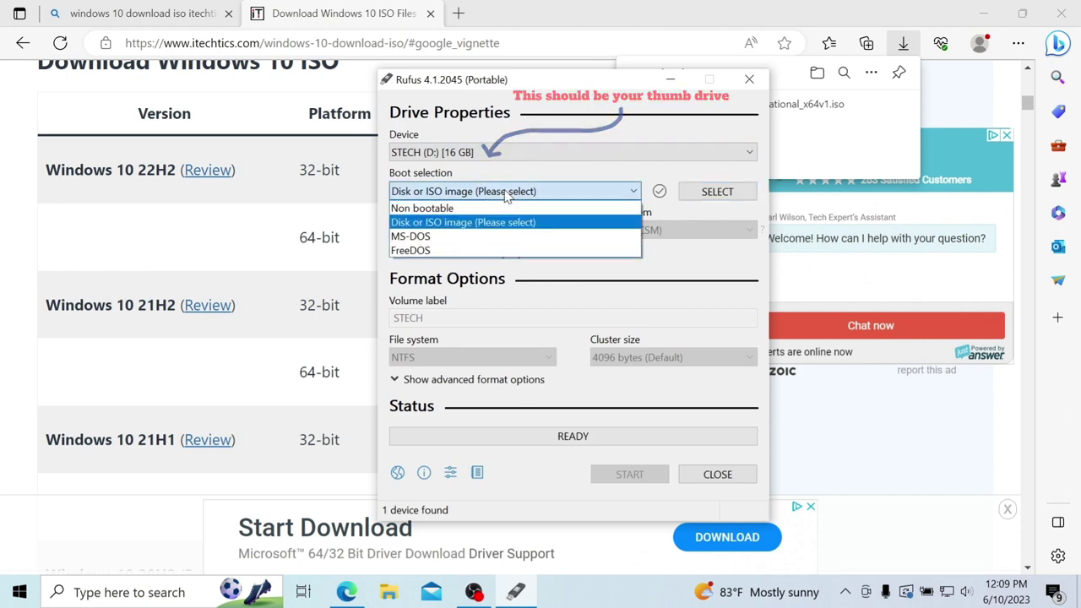
{"action": "left_click", "coordinate": [460, 222]}
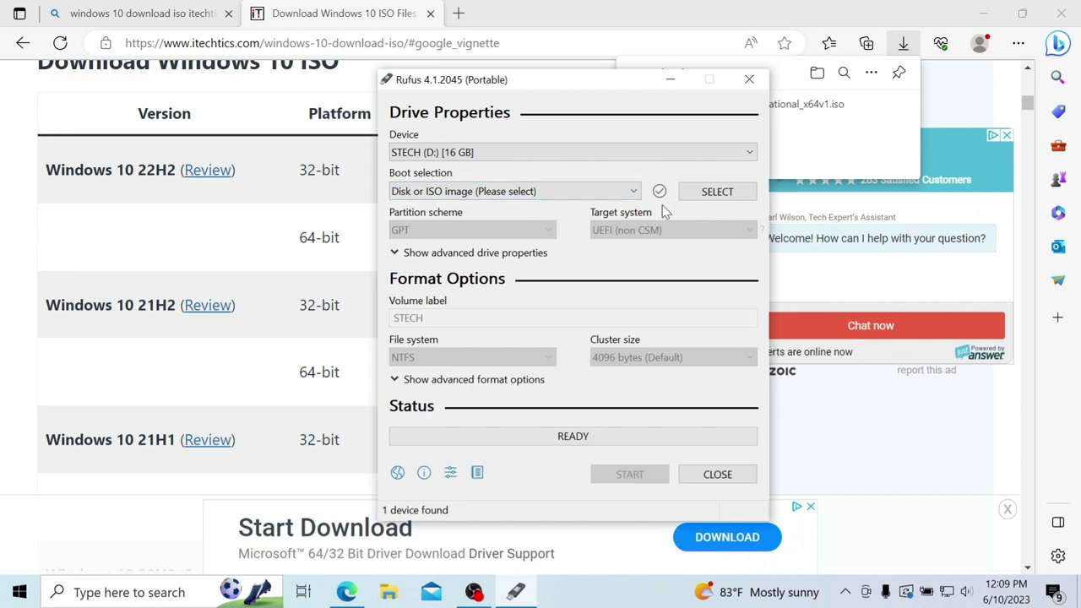
{"action": "left_click", "coordinate": [717, 192]}
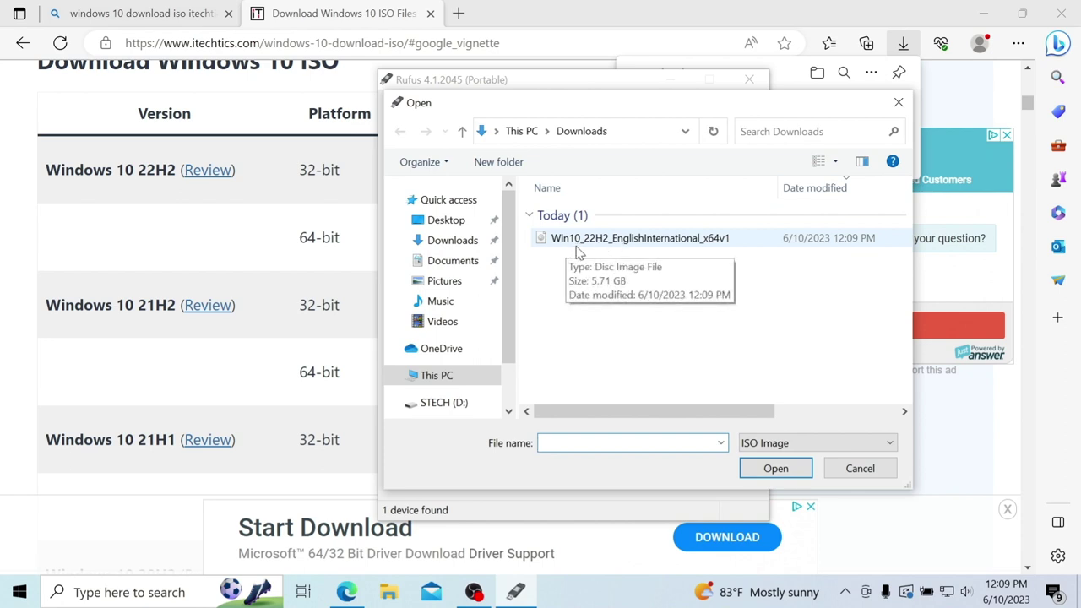
{"action": "left_click", "coordinate": [559, 241]}
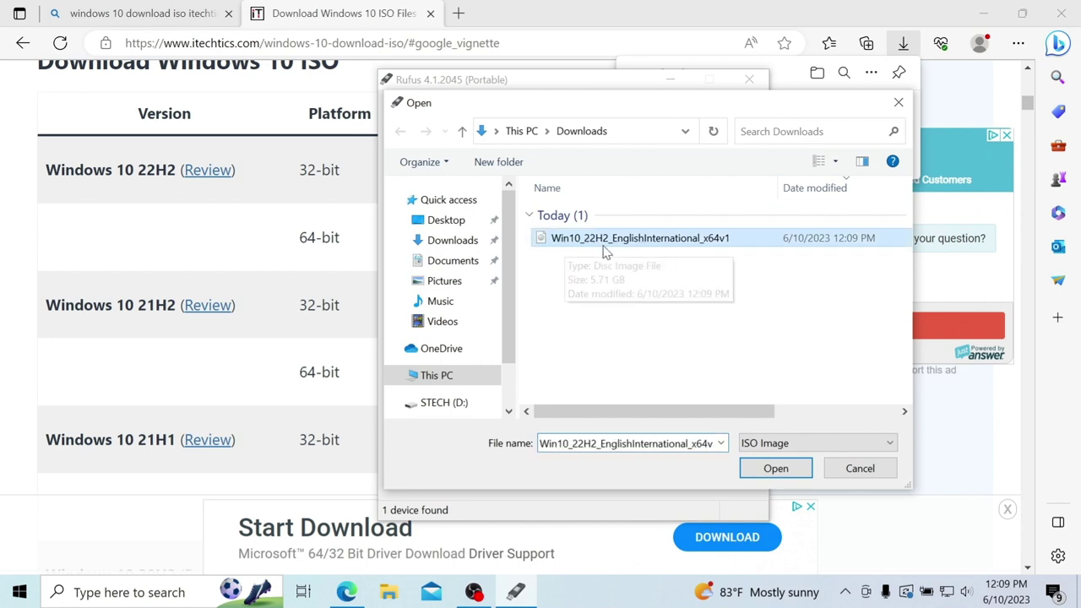
{"action": "left_click", "coordinate": [776, 470]}
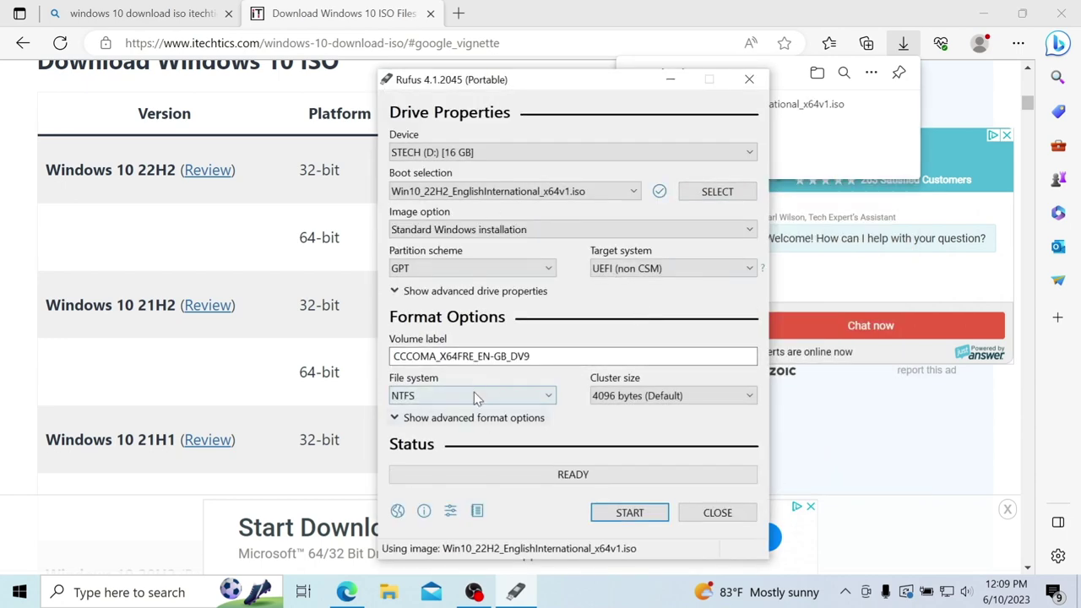
Step: Keep Standard Windows installation as image option and GPT as partition scheme
{"action": "left_click", "coordinate": [483, 232]}
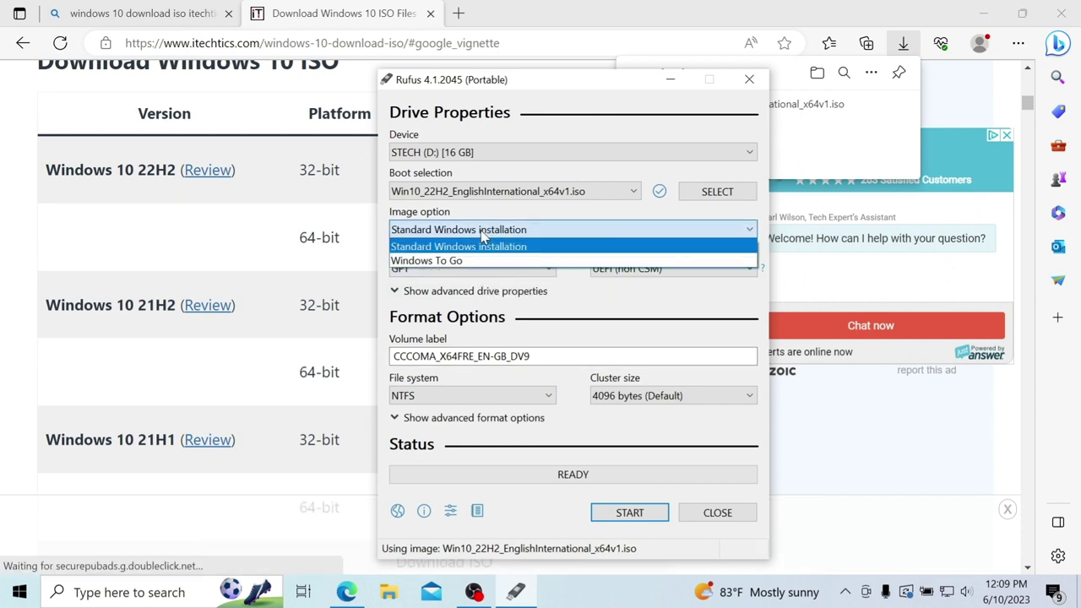
{"action": "left_click", "coordinate": [483, 237]}
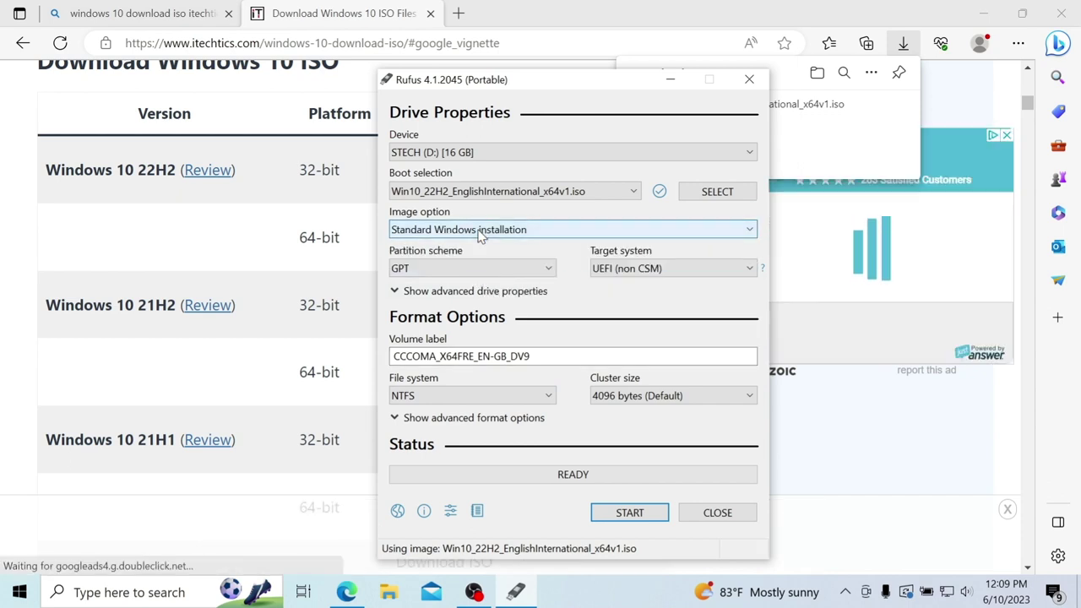
{"action": "left_click", "coordinate": [426, 268]}
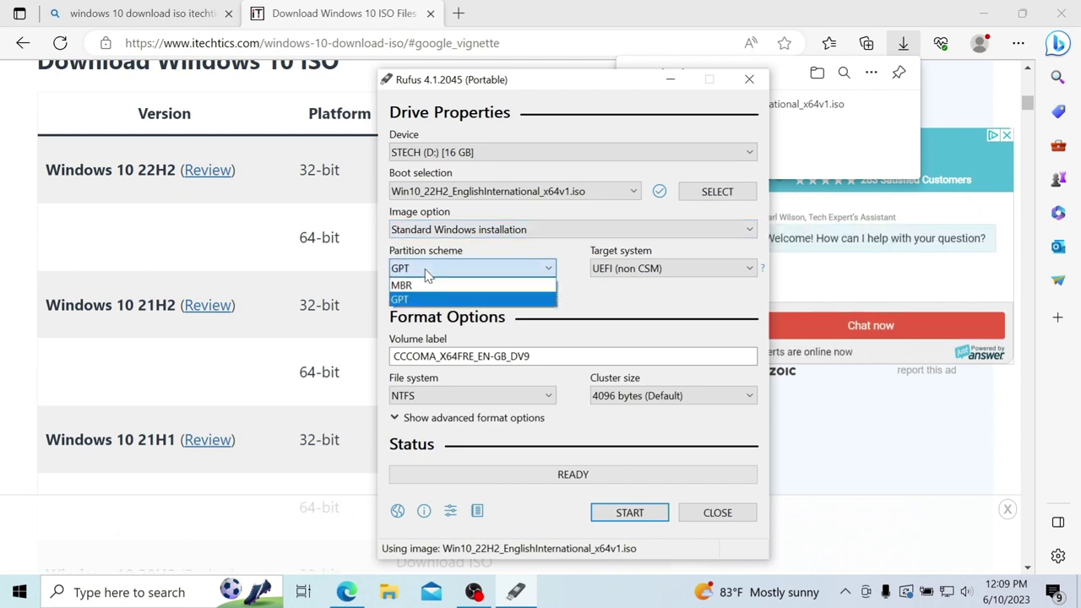
{"action": "left_click", "coordinate": [427, 272]}
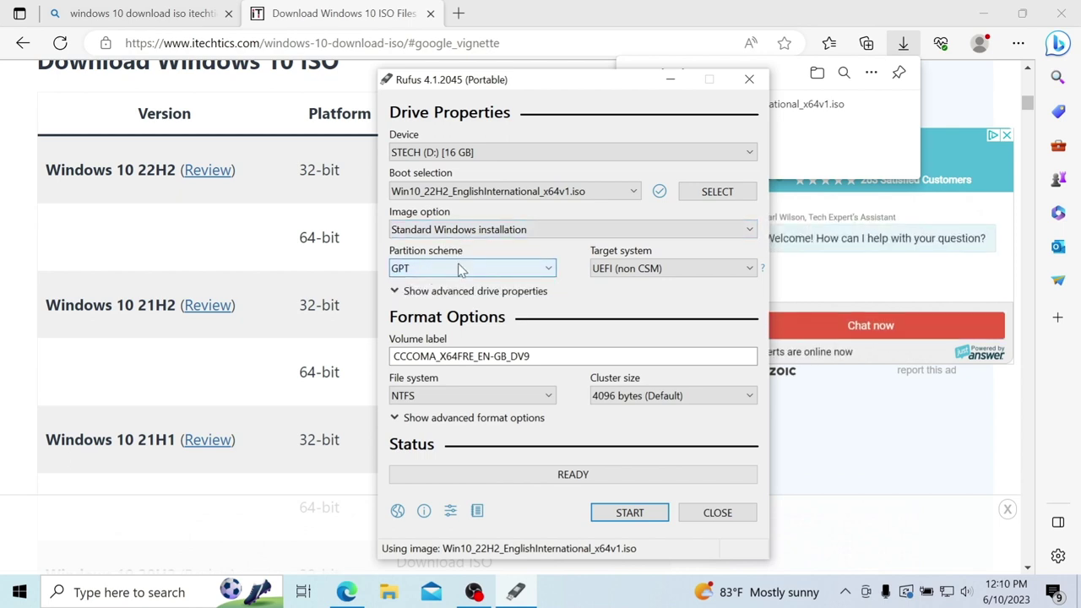
{"action": "left_click", "coordinate": [461, 269]}
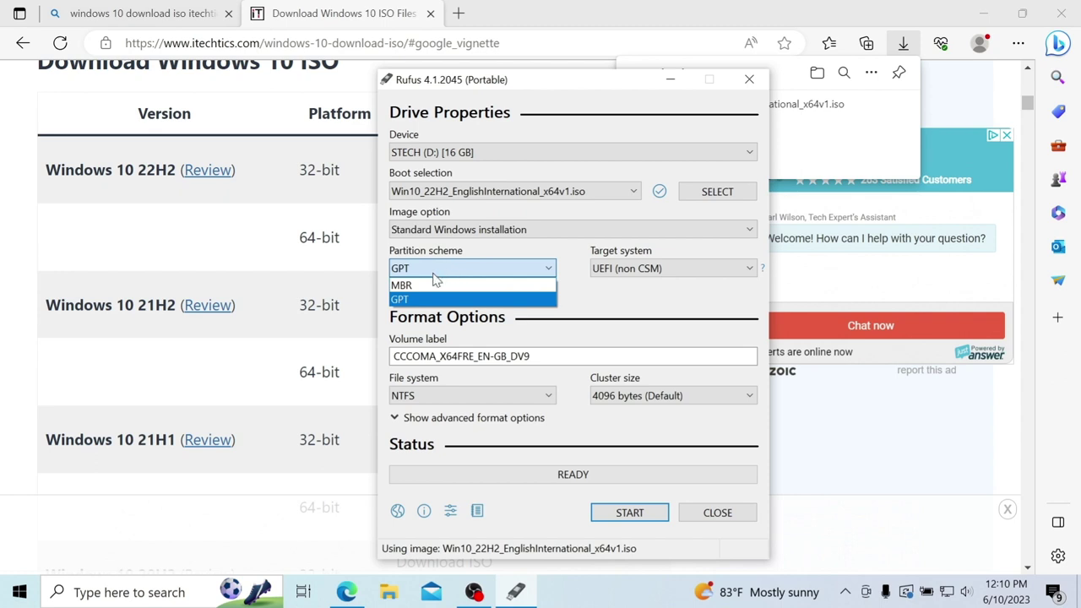
{"action": "left_click", "coordinate": [449, 267]}
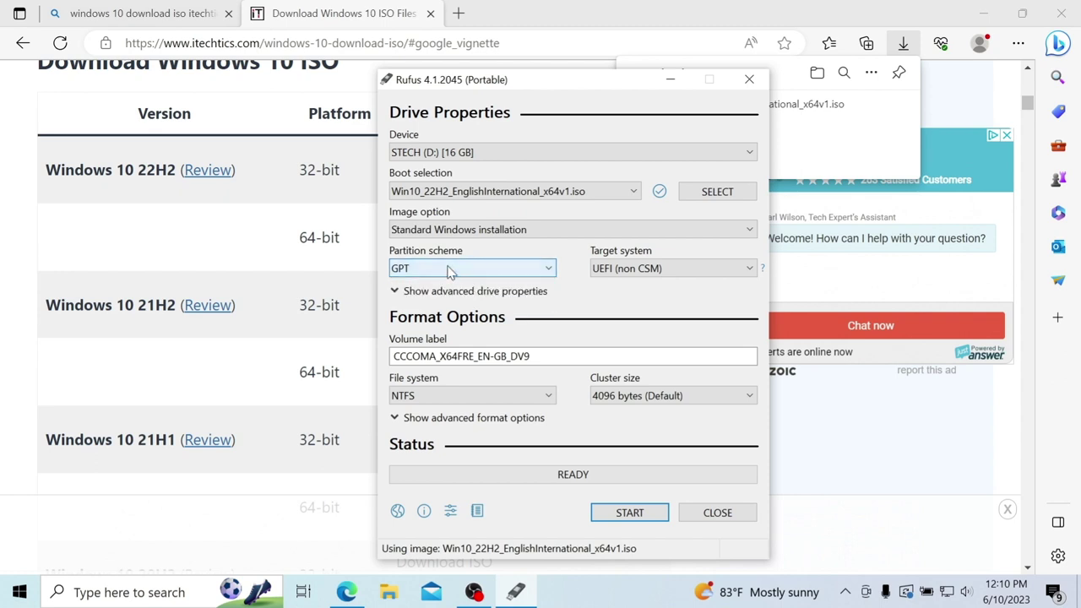
Step: Keep UEFI (non CSM) as the target system
{"action": "left_click", "coordinate": [606, 280]}
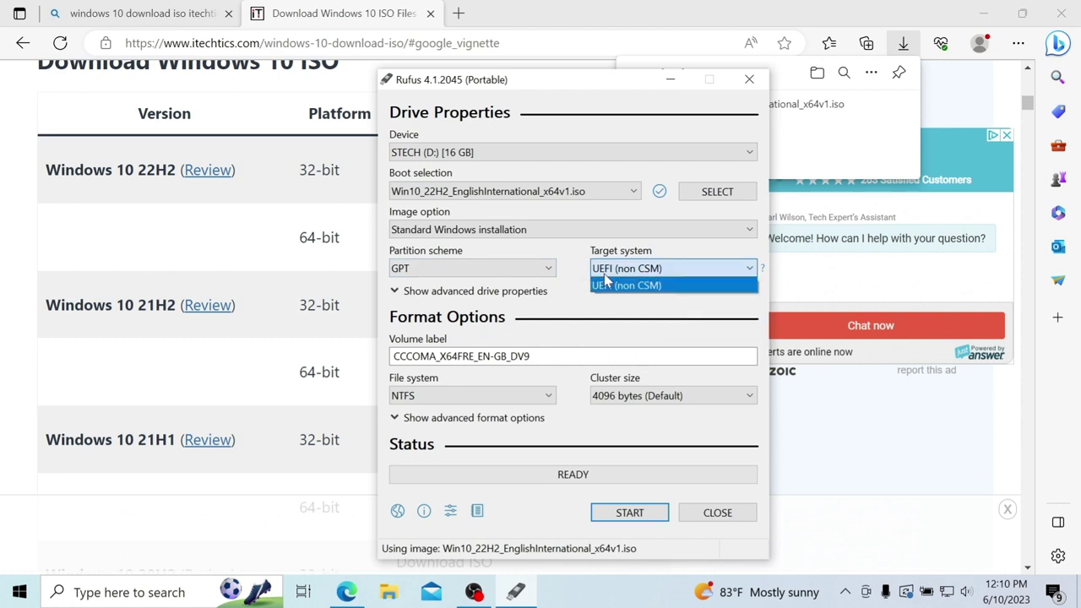
{"action": "left_click", "coordinate": [621, 269]}
{"action": "left_click", "coordinate": [621, 269]}
{"action": "left_click", "coordinate": [650, 285]}
{"action": "left_click", "coordinate": [622, 270]}
{"action": "left_click", "coordinate": [616, 284]}
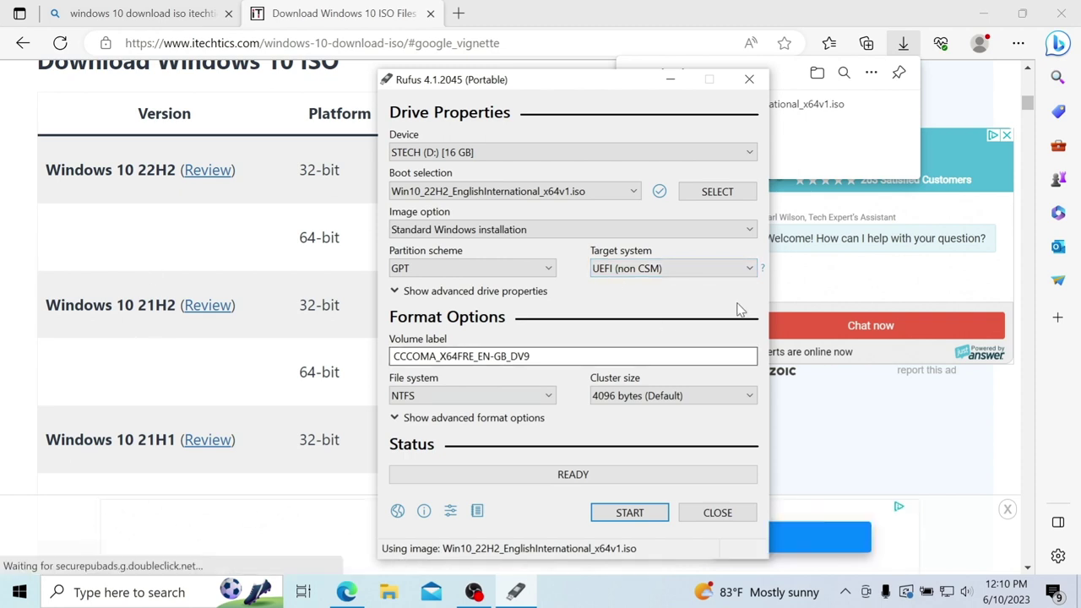
{"action": "left_click", "coordinate": [636, 268]}
{"action": "left_click", "coordinate": [635, 281]}
Step: Keep NTFS as the file system
{"action": "left_click", "coordinate": [503, 395]}
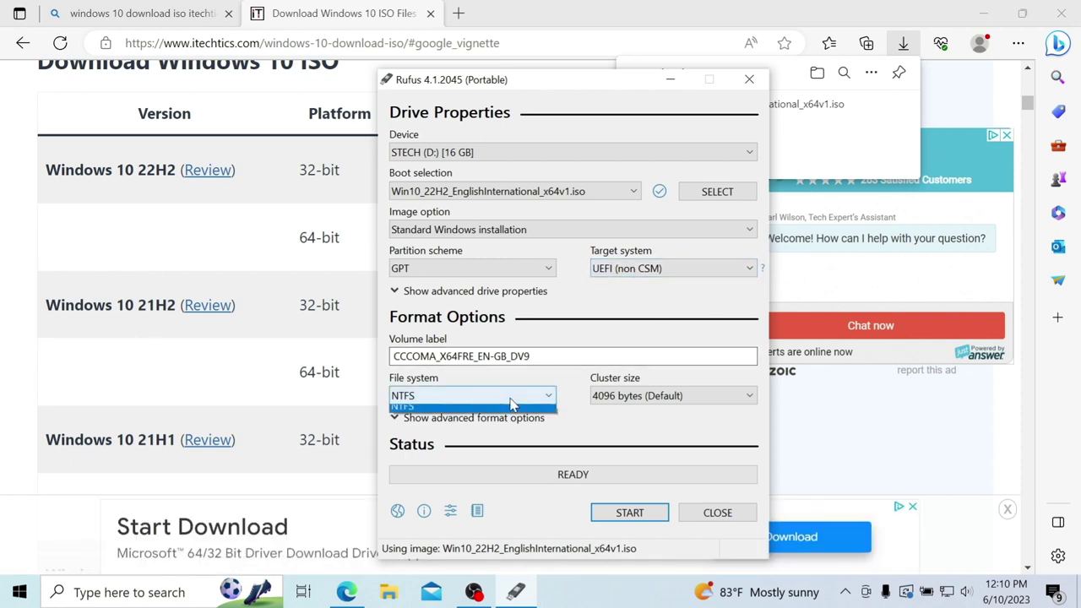
{"action": "left_click", "coordinate": [456, 414]}
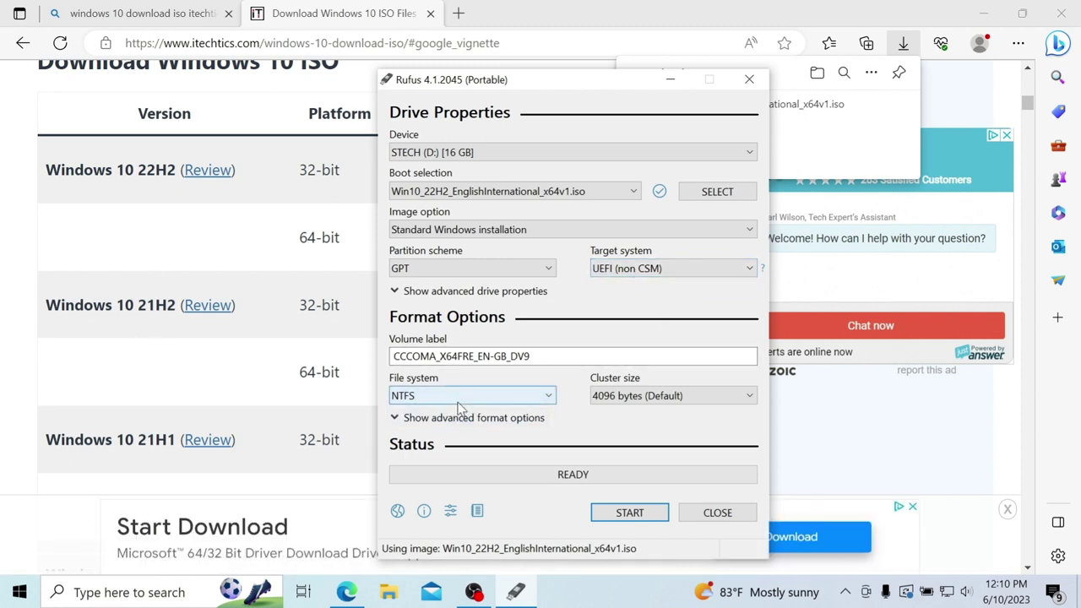
{"action": "left_click", "coordinate": [459, 402]}
{"action": "left_click", "coordinate": [453, 404]}
{"action": "left_click", "coordinate": [454, 397]}
{"action": "left_click", "coordinate": [453, 403]}
{"action": "left_click", "coordinate": [454, 397]}
{"action": "left_click", "coordinate": [454, 403]}
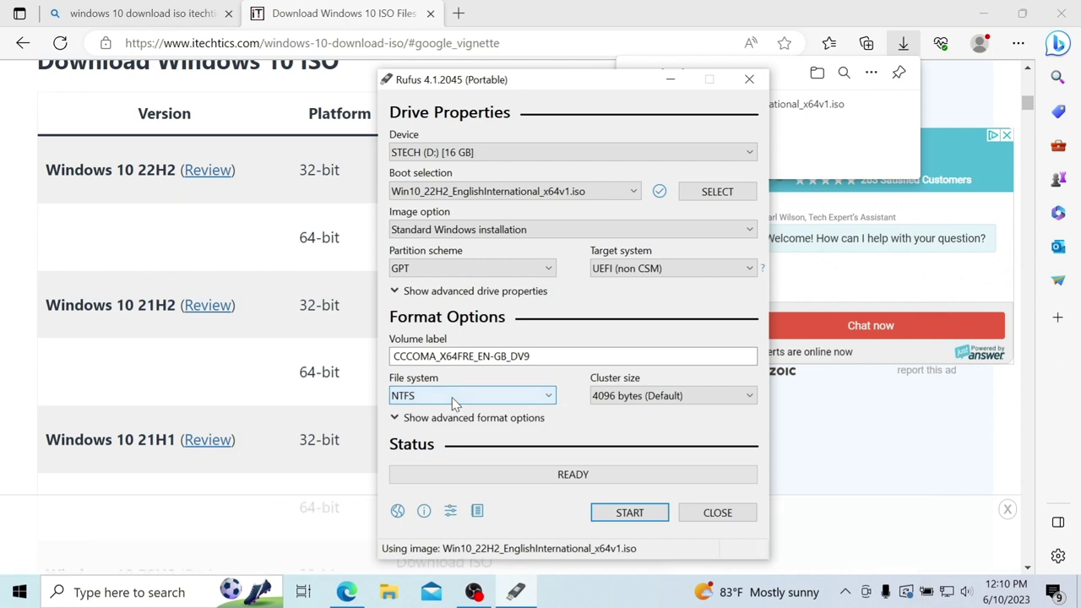
{"action": "left_click", "coordinate": [454, 402]}
{"action": "left_click", "coordinate": [453, 404]}
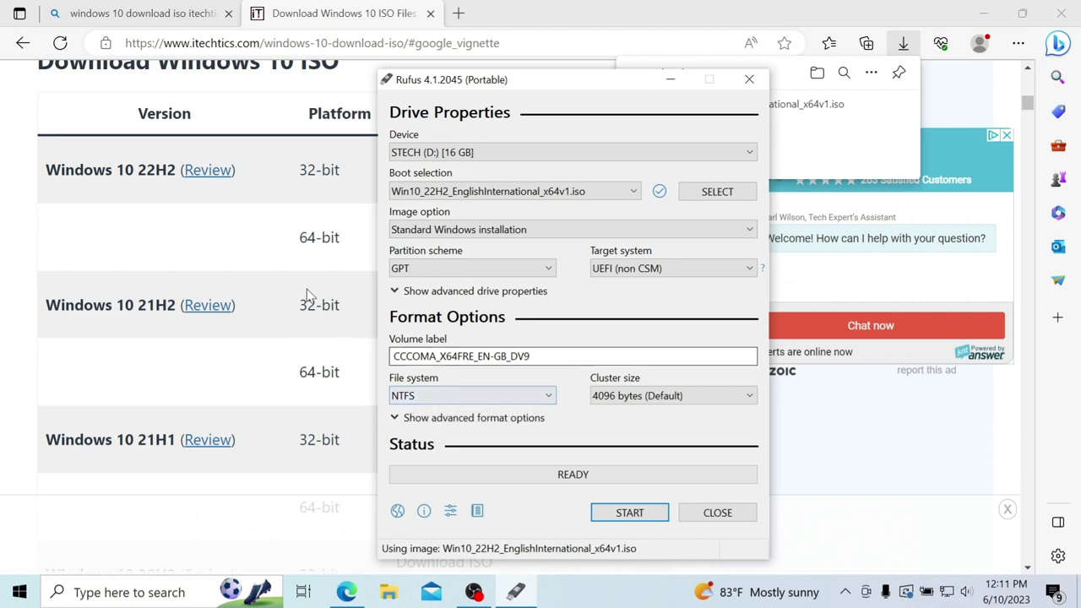
{"action": "left_click", "coordinate": [501, 399]}
{"action": "left_click", "coordinate": [500, 403]}
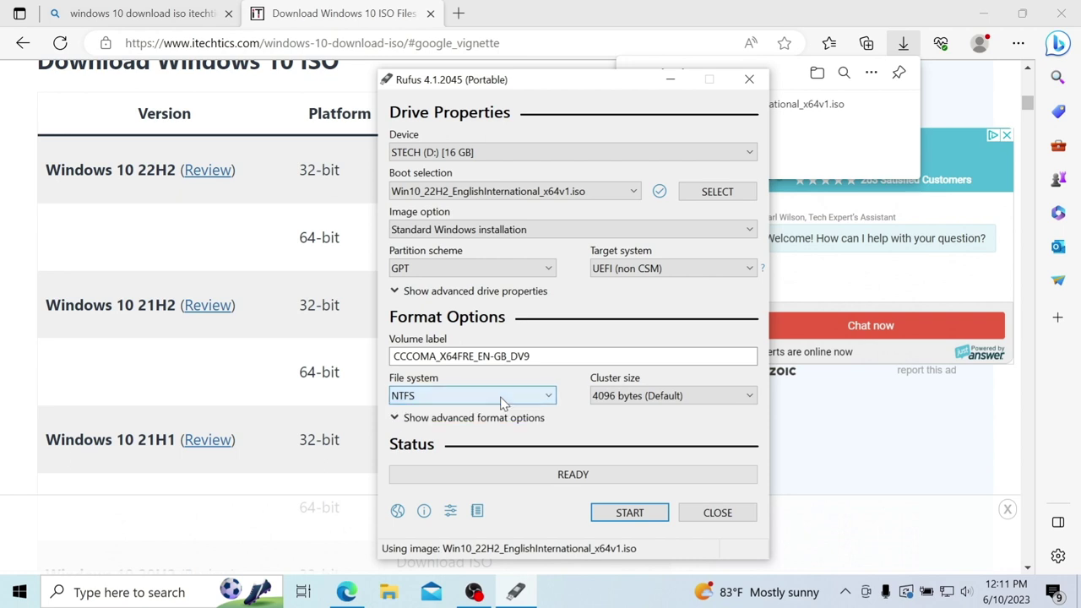
Step: Toggle the advanced format options and start writing the image to the USB drive
{"action": "left_click", "coordinate": [437, 418]}
{"action": "left_click", "coordinate": [436, 420]}
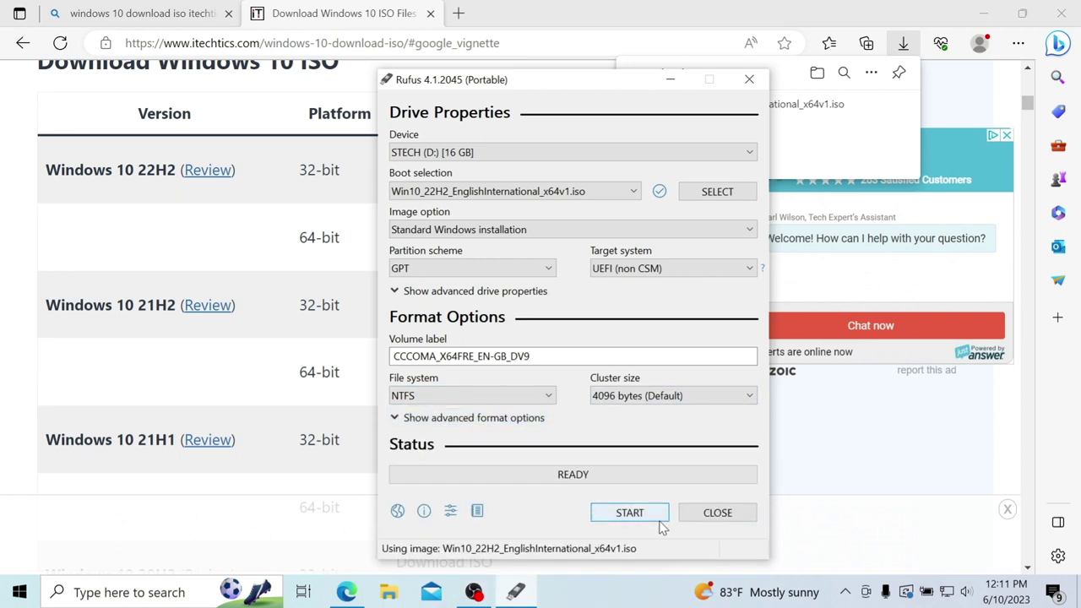
{"action": "left_click", "coordinate": [651, 512]}
Step: Accept the Windows user experience defaults, confirm erasing the STECH drive, and close Rufus once ready
{"action": "left_click", "coordinate": [650, 402]}
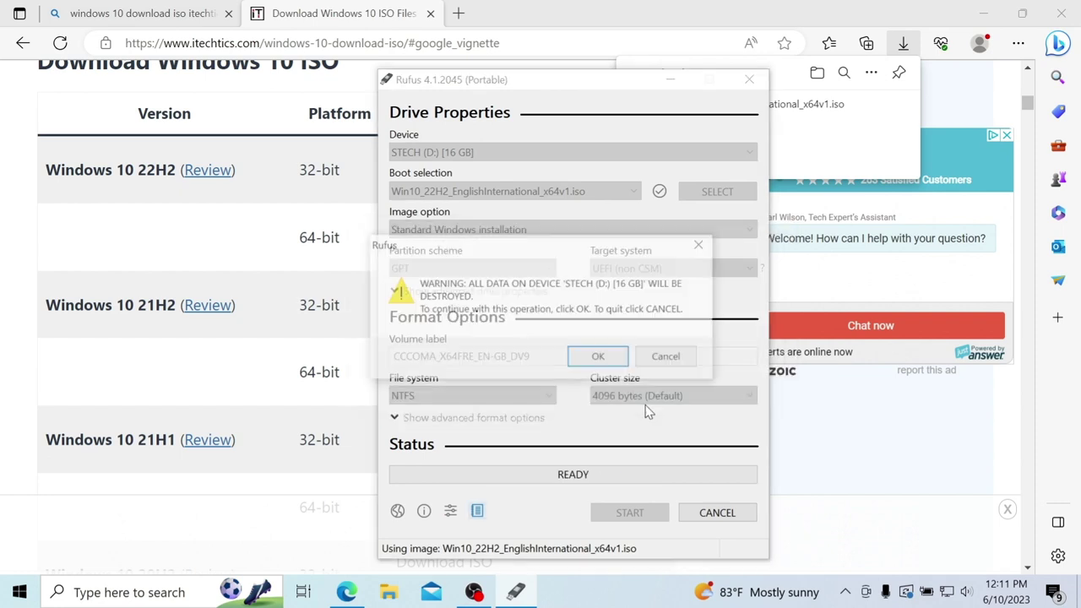
{"action": "left_click", "coordinate": [602, 358]}
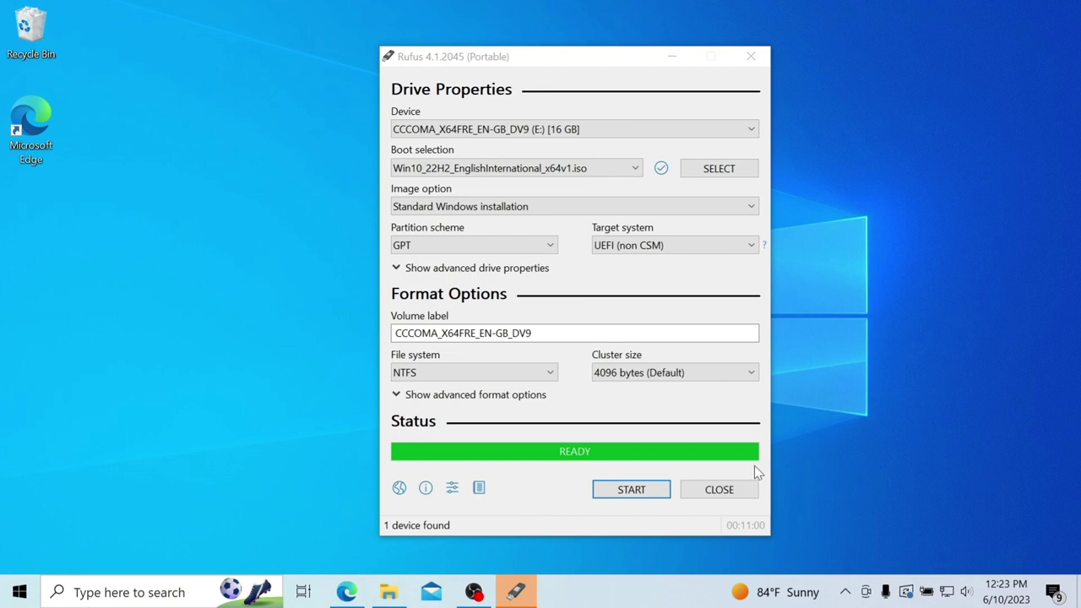
{"action": "left_click", "coordinate": [719, 489]}
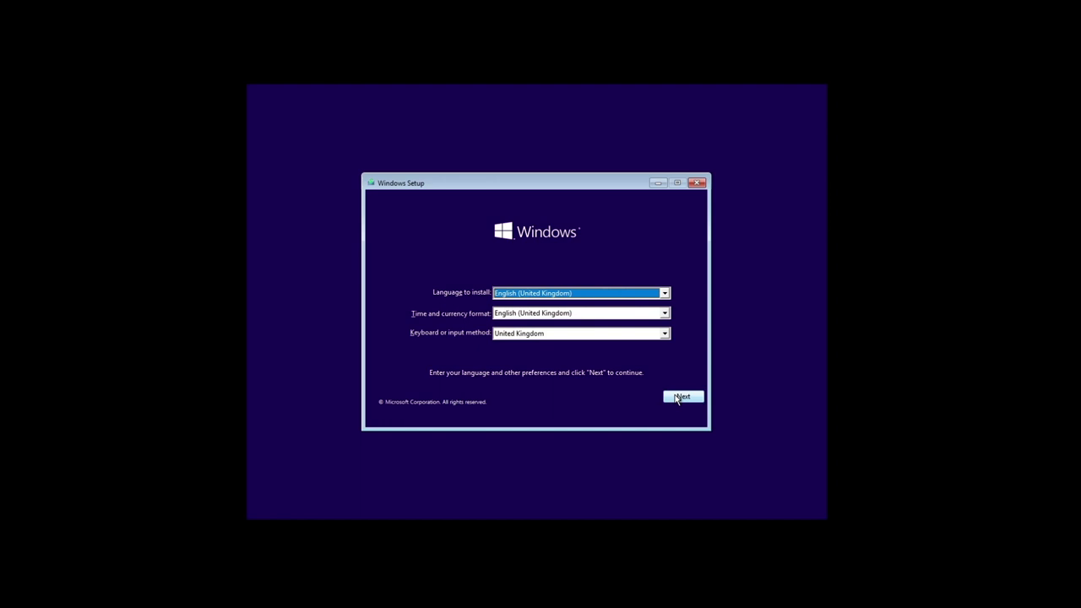
Step: Set the time and currency format to English (United States) and continue
{"action": "left_click", "coordinate": [664, 313]}
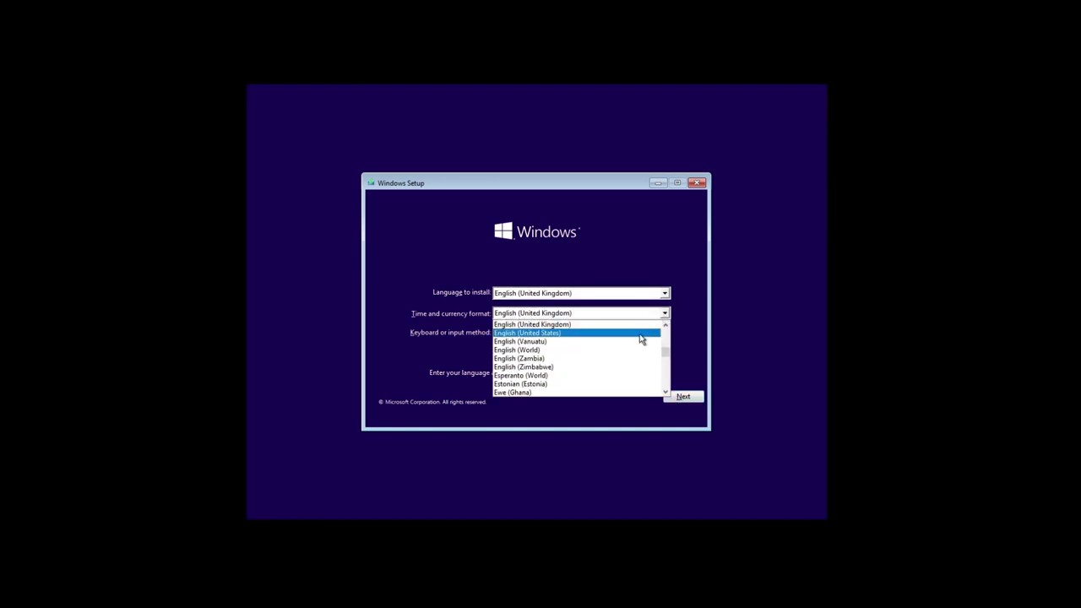
{"action": "left_click", "coordinate": [639, 336]}
{"action": "left_click", "coordinate": [680, 397]}
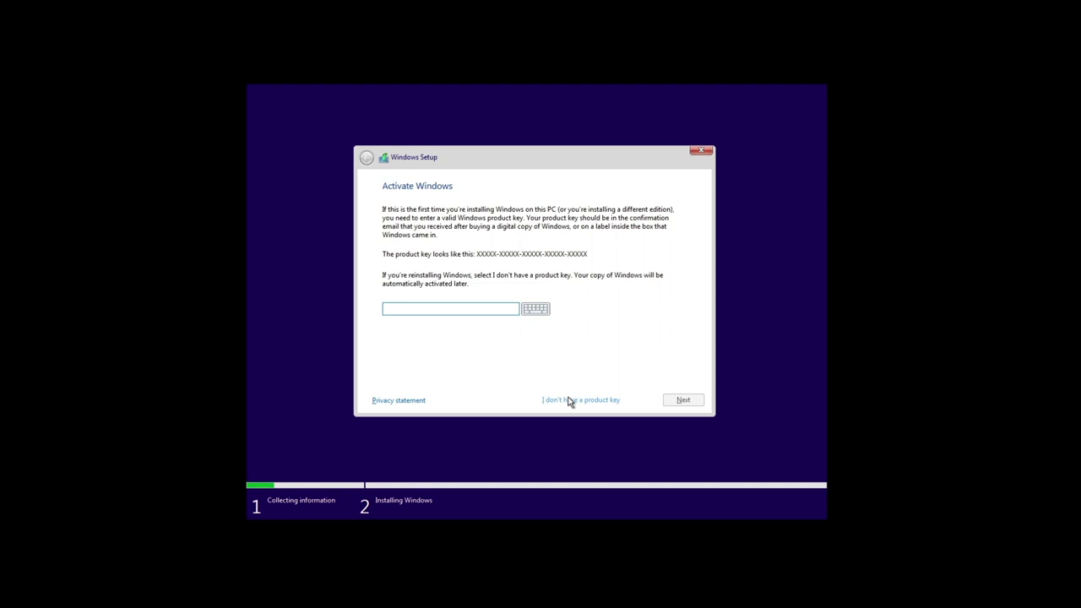
Step: Skip the product key, choose Windows 10 Home, accept the licence, and pick Custom install
{"action": "left_click", "coordinate": [569, 401]}
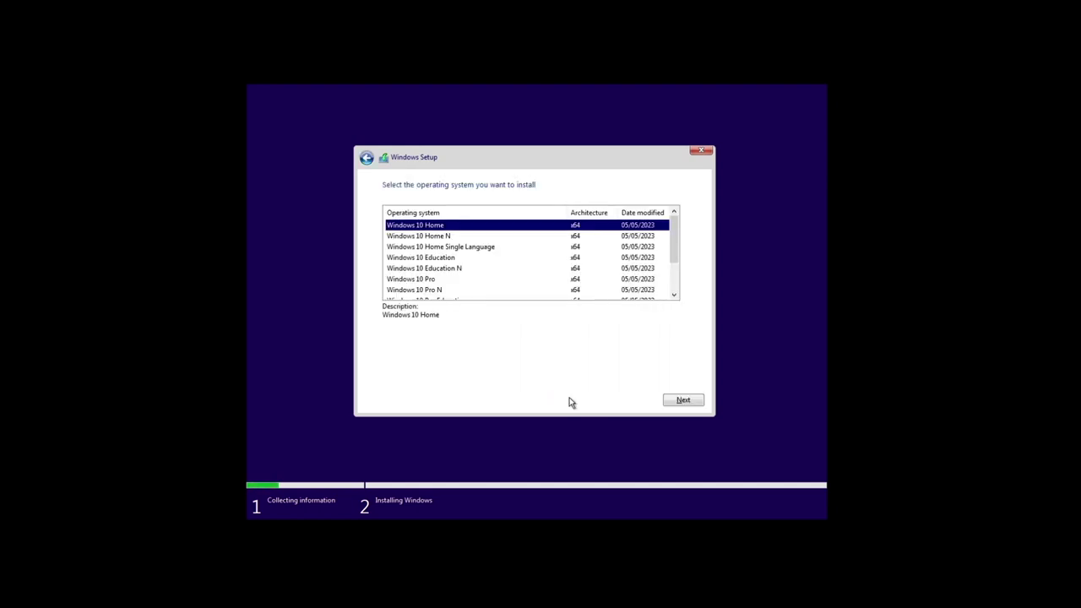
{"action": "left_click", "coordinate": [680, 400]}
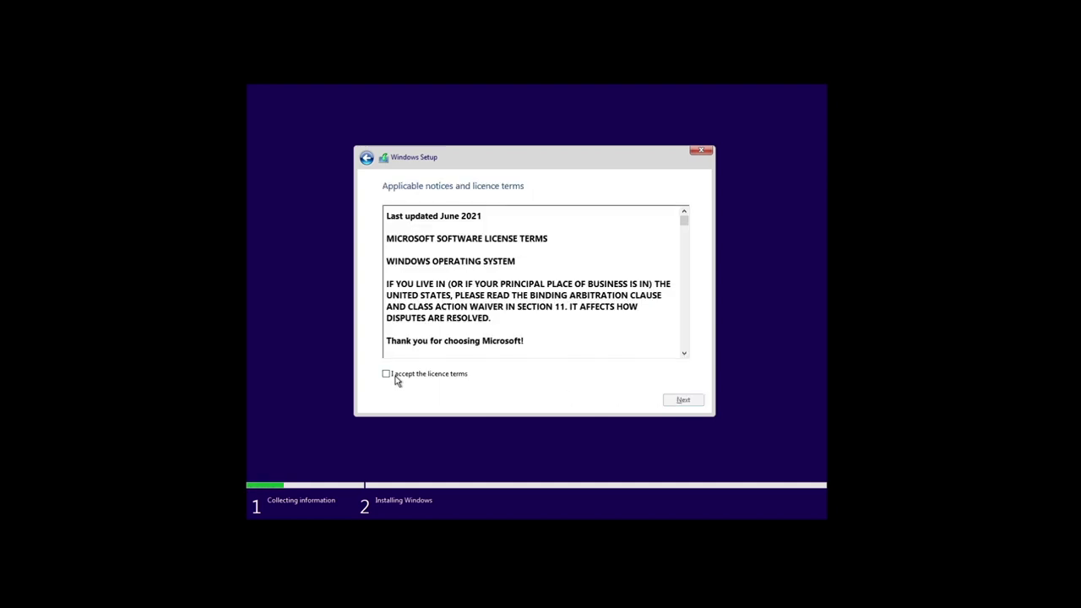
{"action": "left_click", "coordinate": [397, 380]}
{"action": "left_click", "coordinate": [678, 400]}
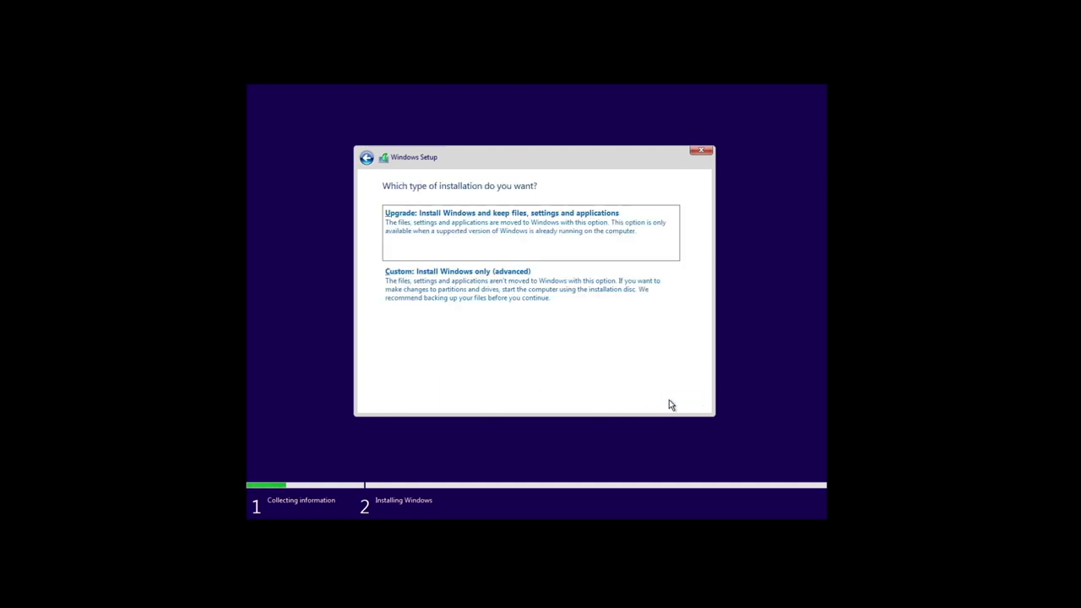
{"action": "left_click", "coordinate": [523, 317]}
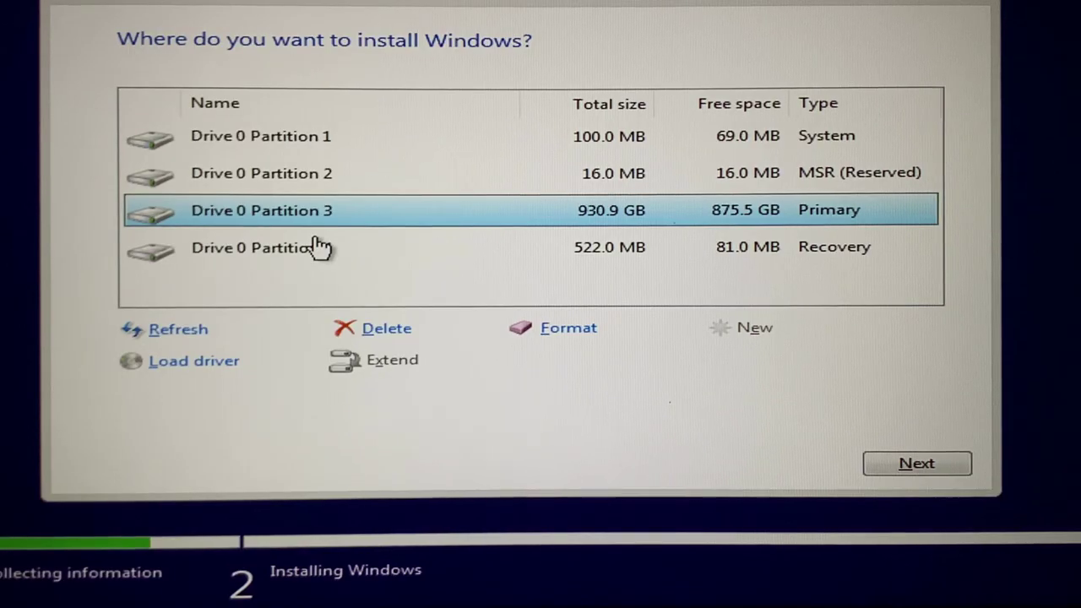
Step: Delete the 522 MB Recovery, MSR, 100 MB System and 930.9 GB Primary partitions on Drive 0
{"action": "left_click", "coordinate": [319, 246]}
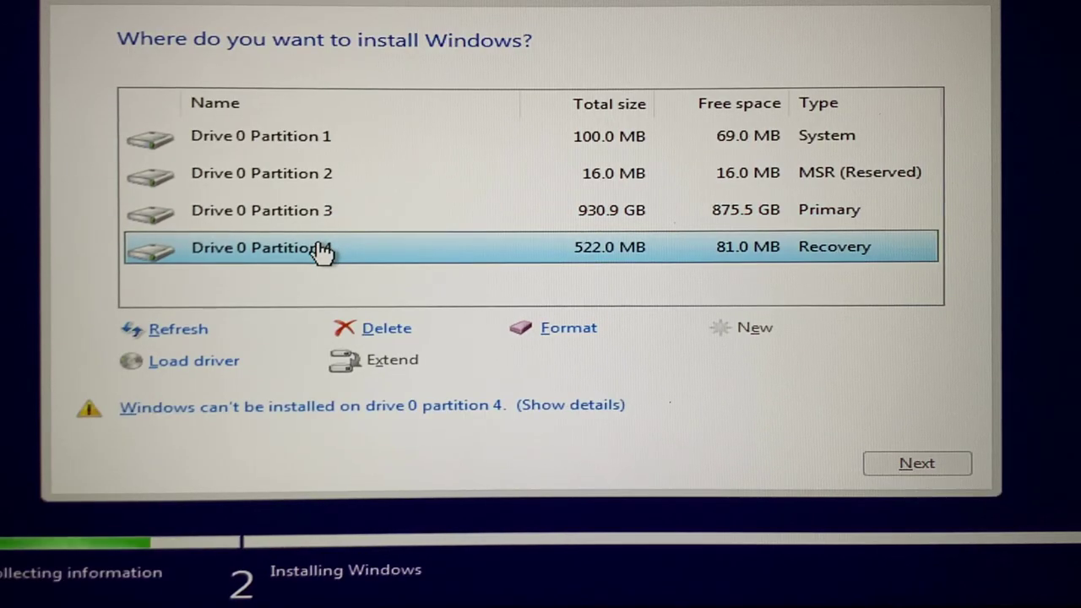
{"action": "left_click", "coordinate": [388, 328]}
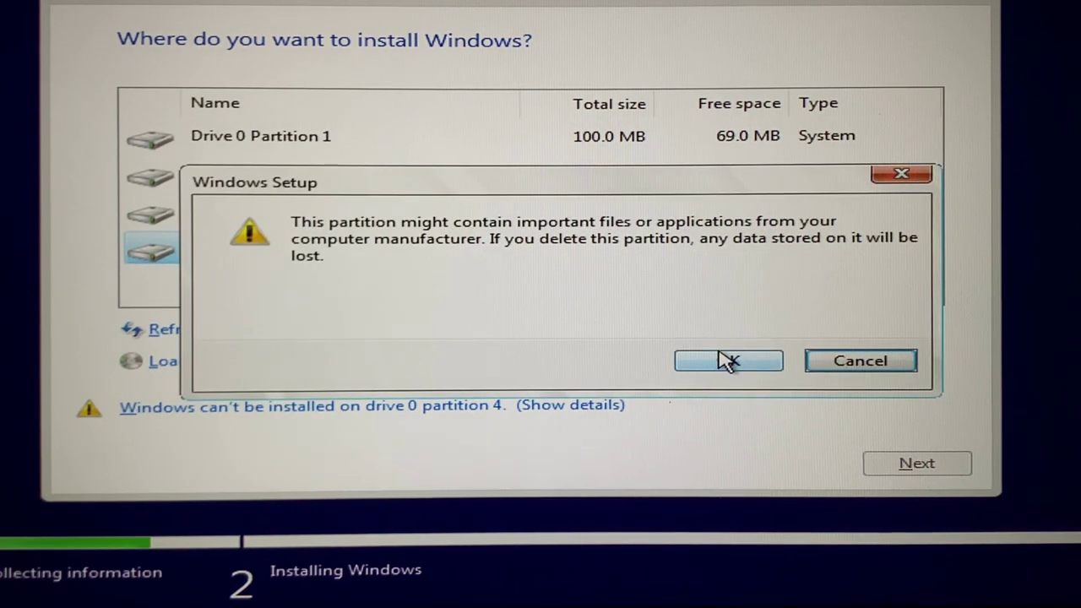
{"action": "left_click", "coordinate": [722, 365]}
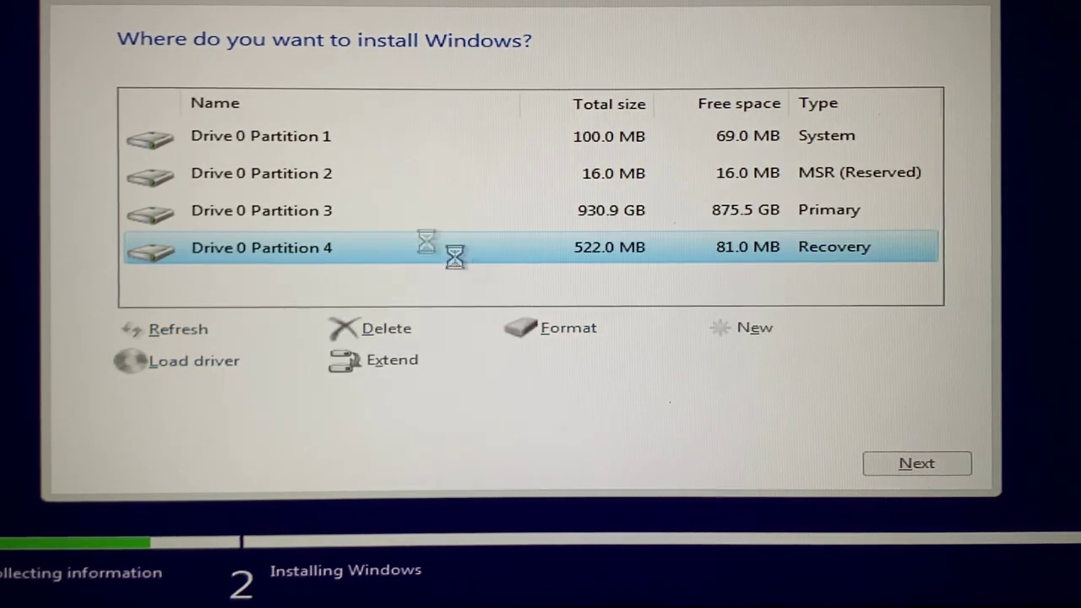
{"action": "left_click", "coordinate": [346, 184]}
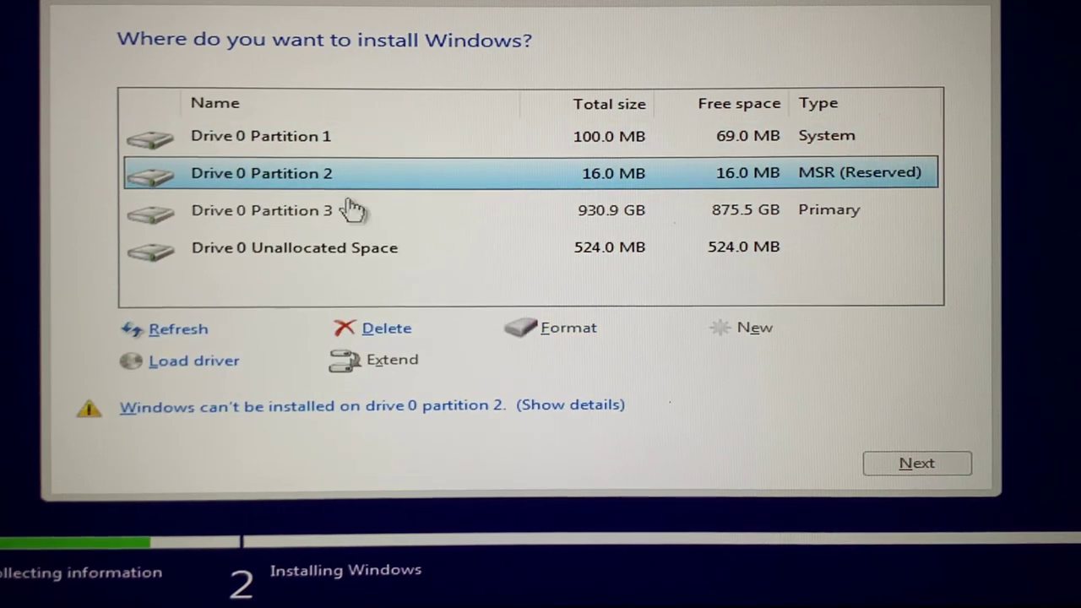
{"action": "left_click", "coordinate": [397, 329]}
{"action": "left_click", "coordinate": [726, 367]}
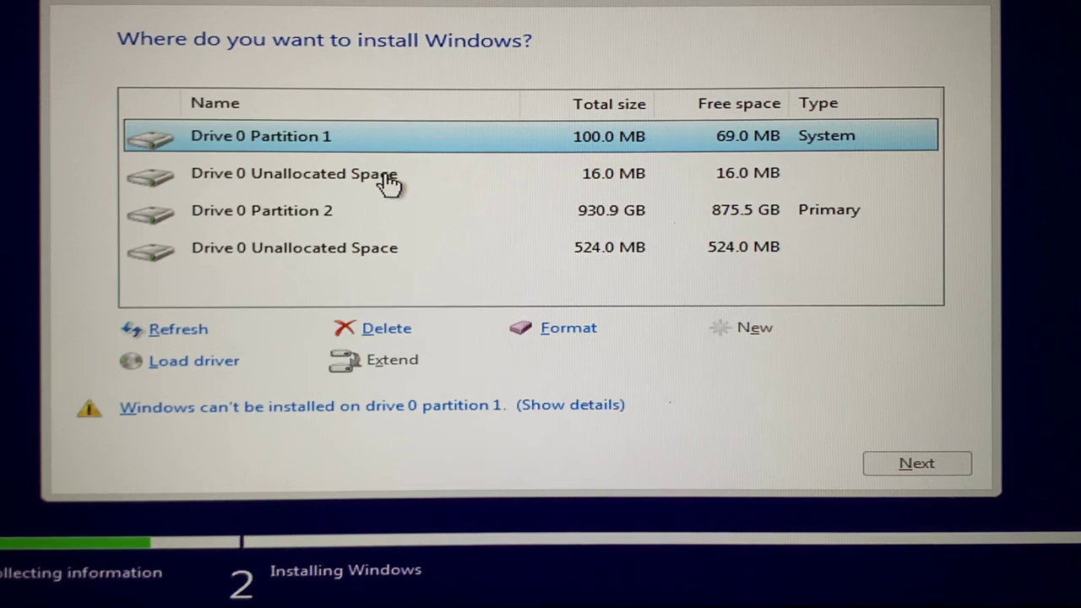
{"action": "left_click", "coordinate": [390, 330]}
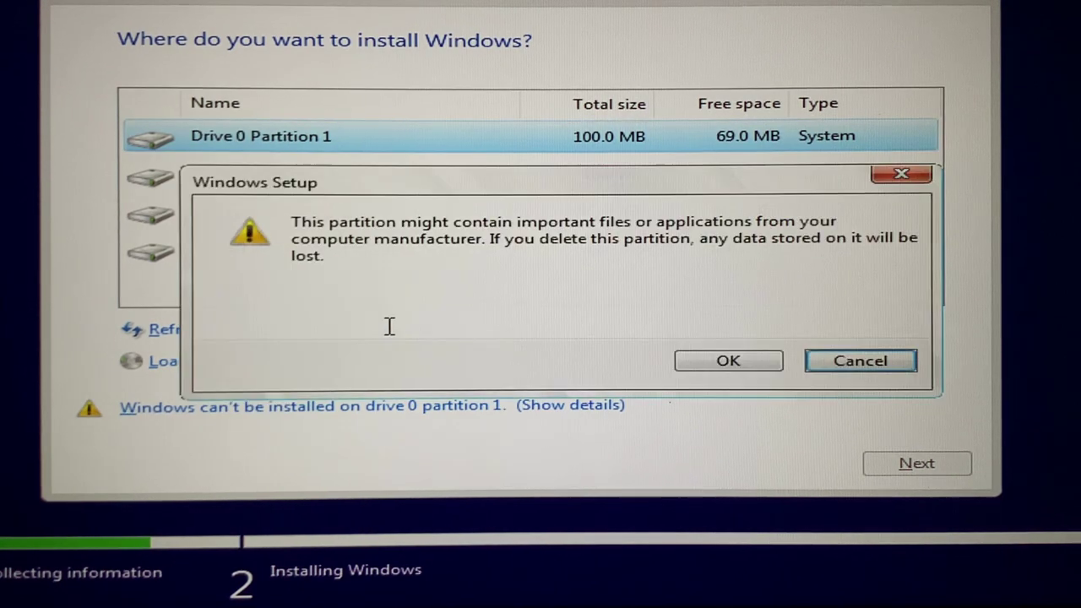
{"action": "left_click", "coordinate": [747, 366]}
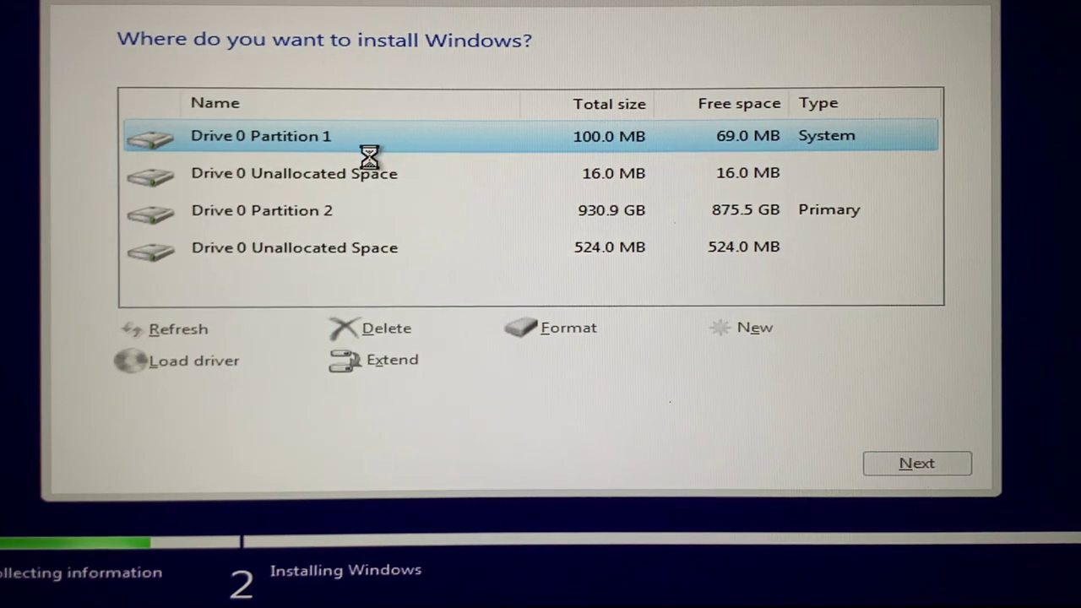
{"action": "left_click", "coordinate": [361, 182]}
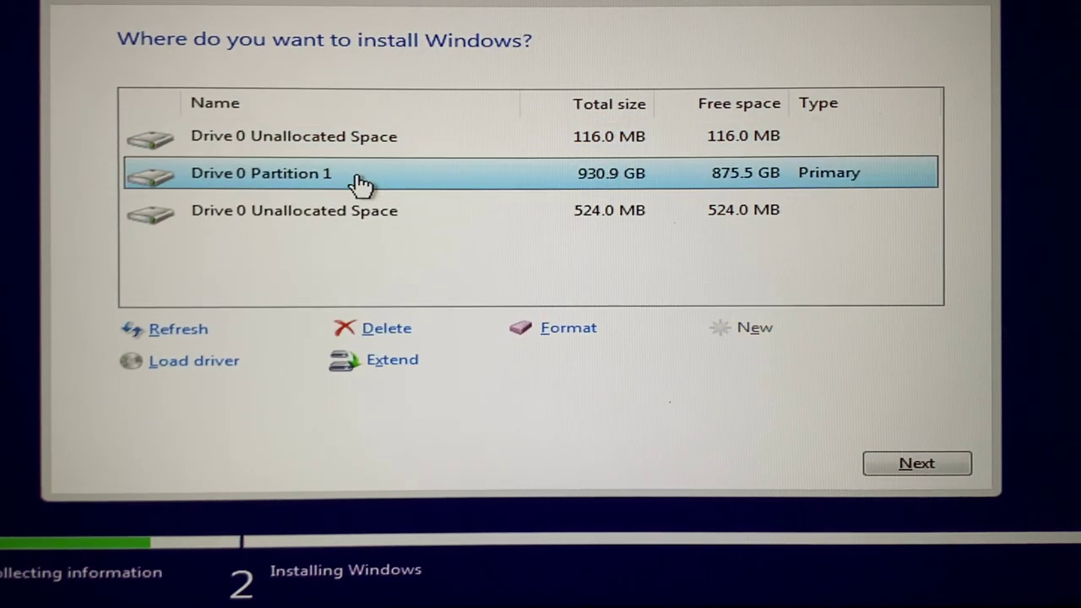
{"action": "left_click", "coordinate": [383, 331]}
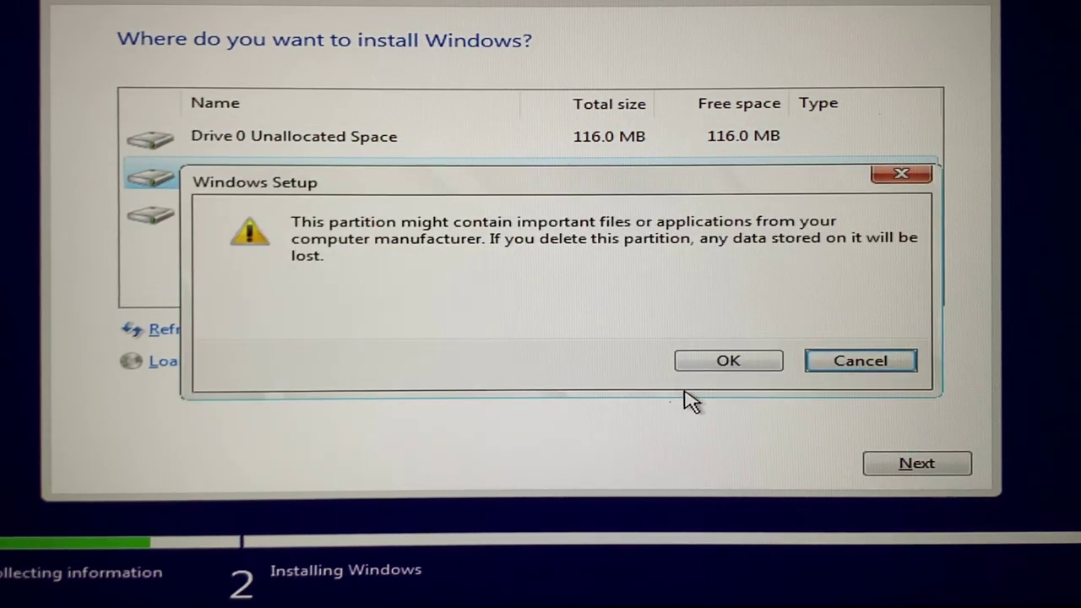
{"action": "left_click", "coordinate": [746, 367]}
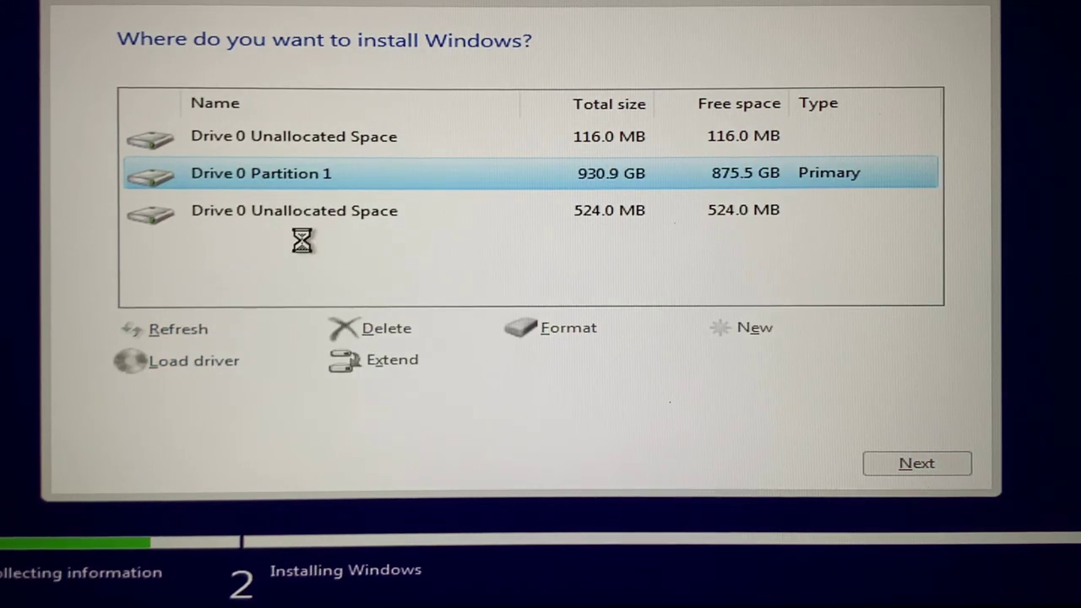